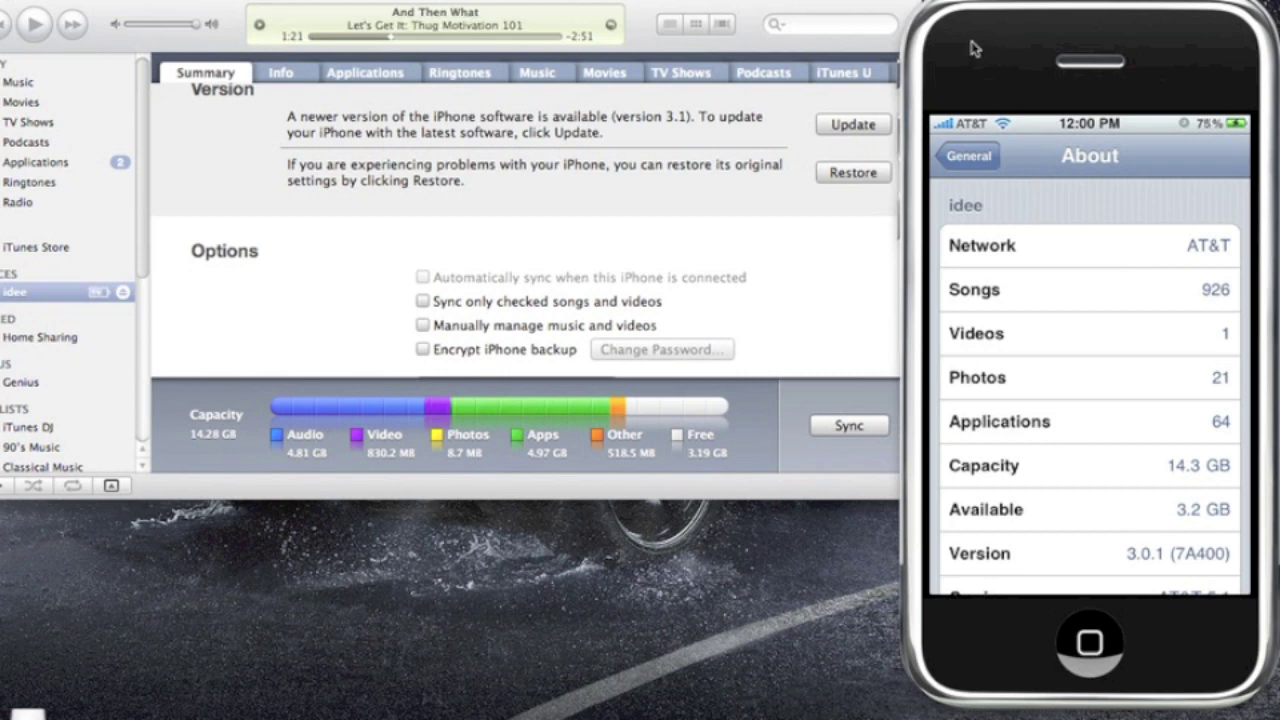
Check the iPhone's software version on its About screen against the version details in iTunes
click(897, 4)
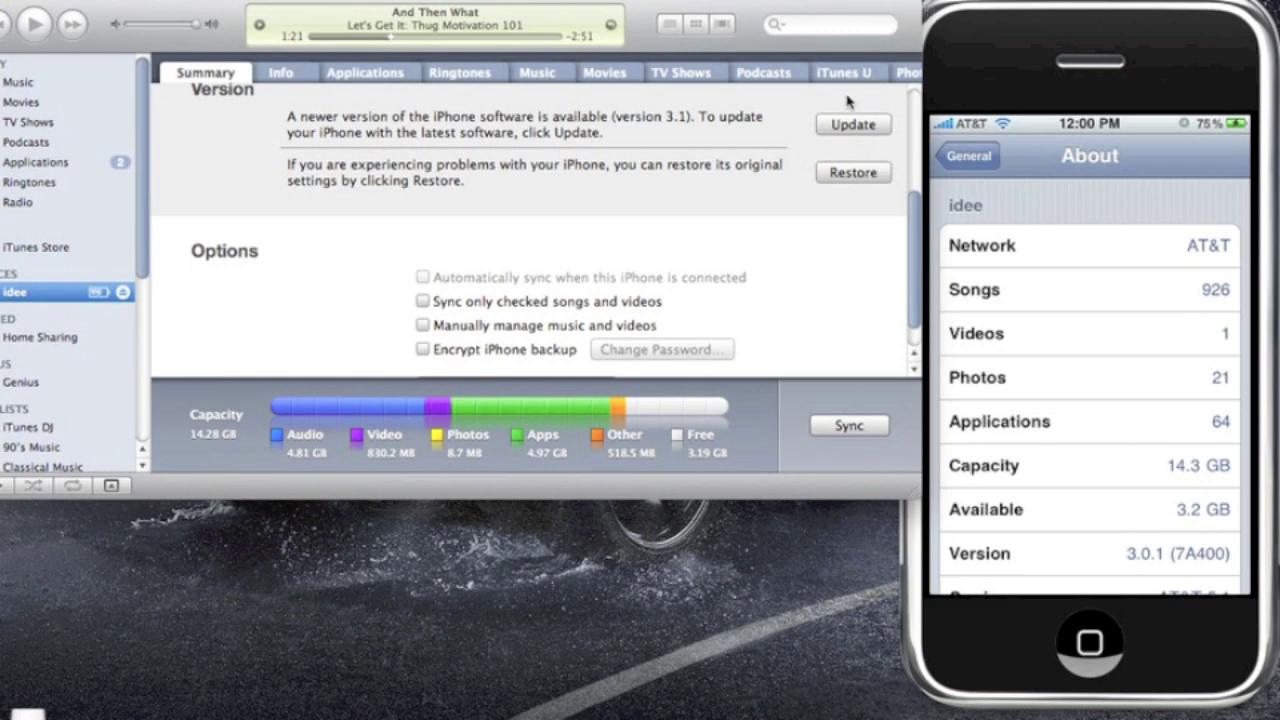
click(686, 119)
click(1143, 552)
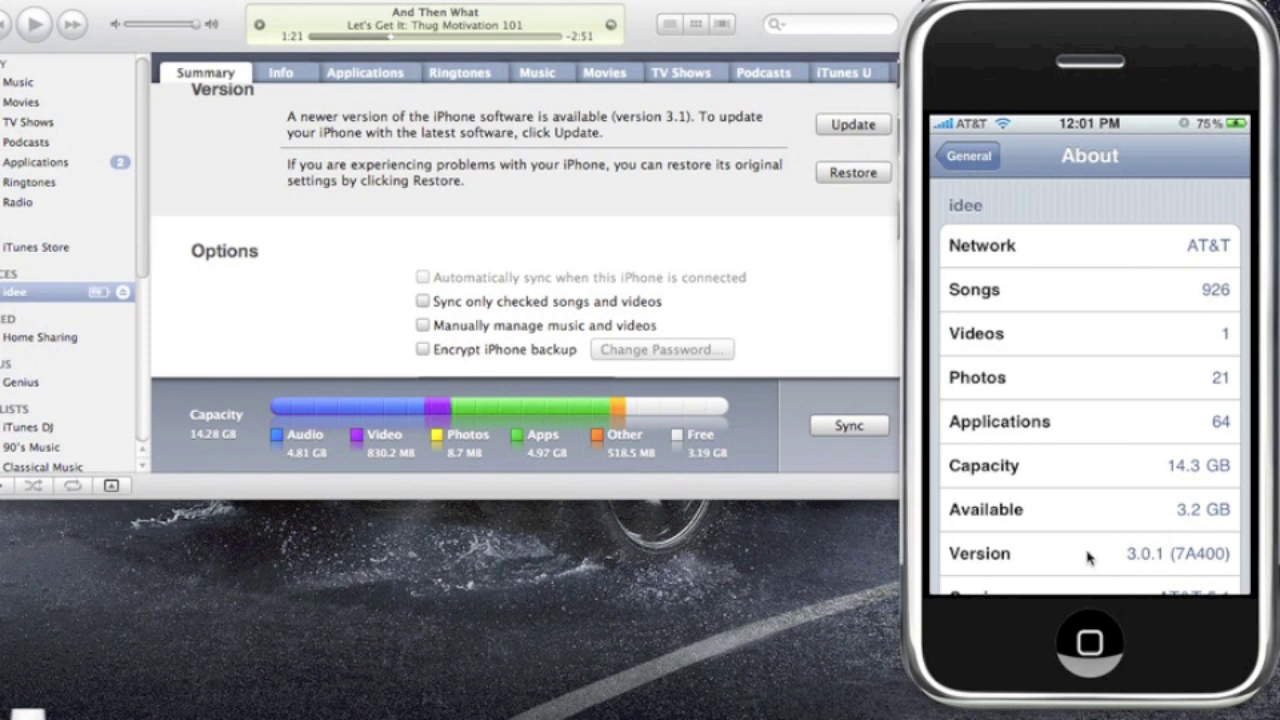
scroll(1080, 530, up, 2)
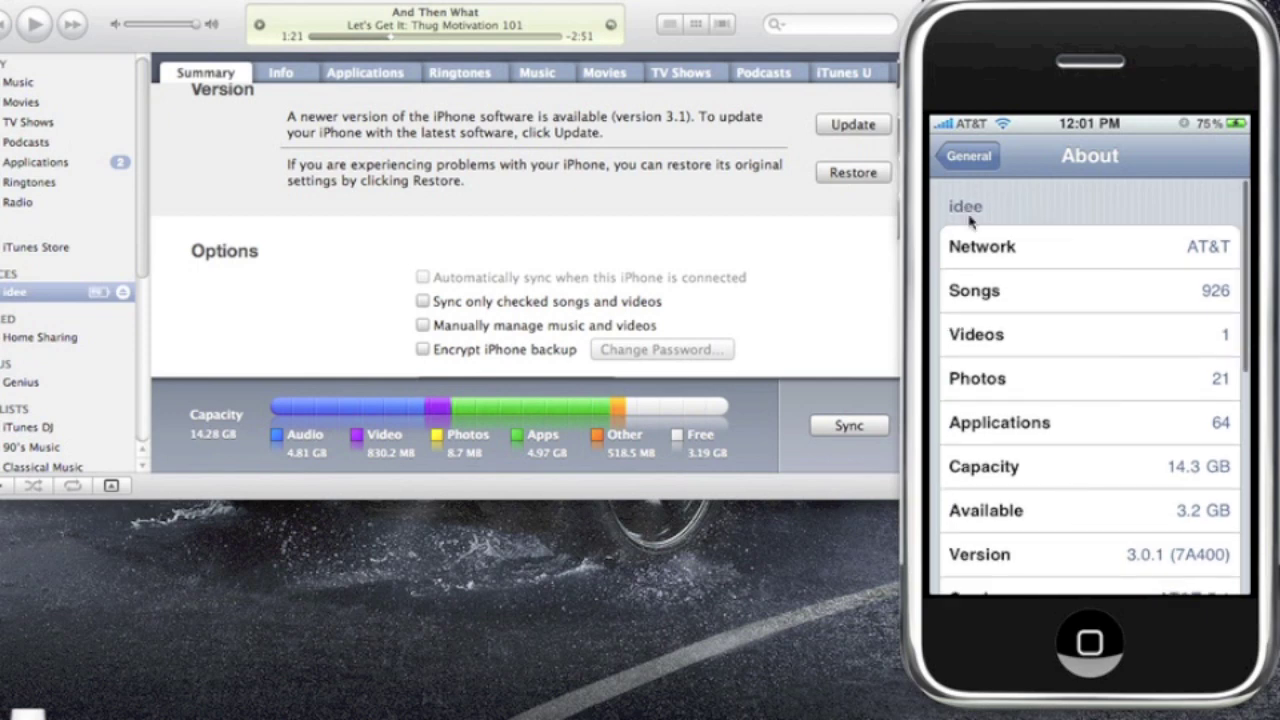
click(1213, 575)
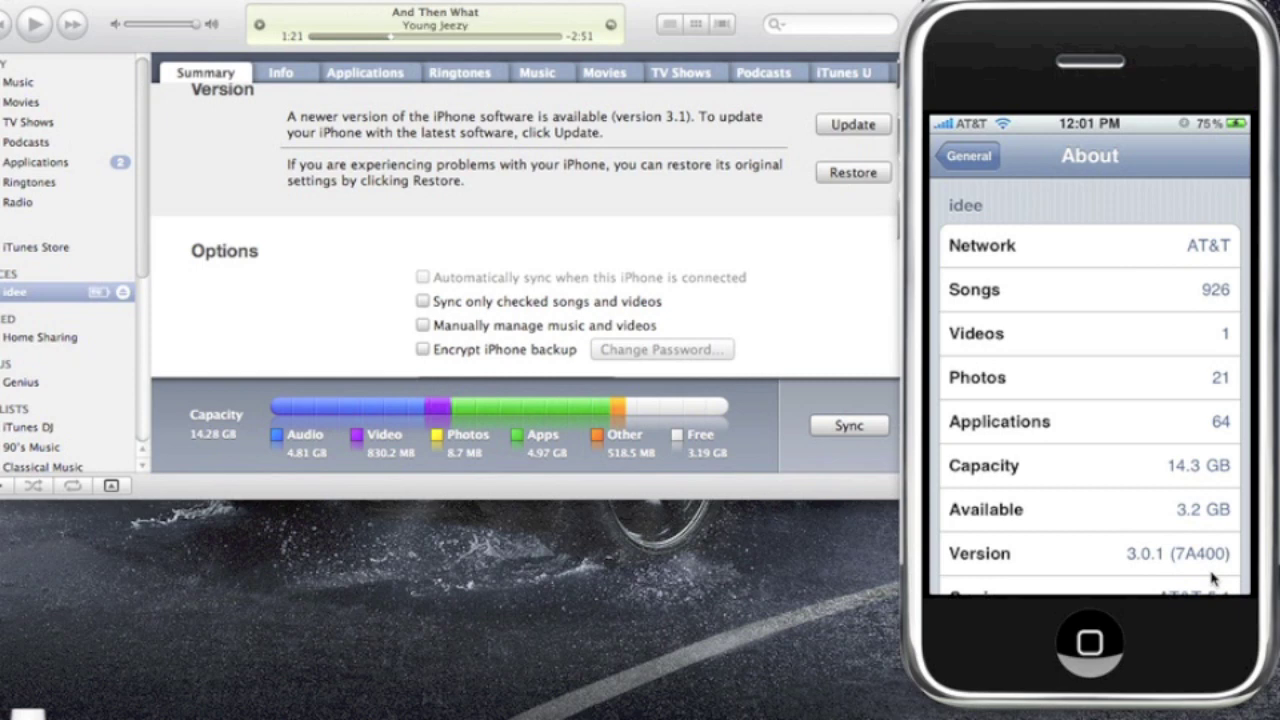
Return to the iPhone home screen, open the GvMobile conversation in Messages and review its sent picture and video messages
right_click(1207, 480)
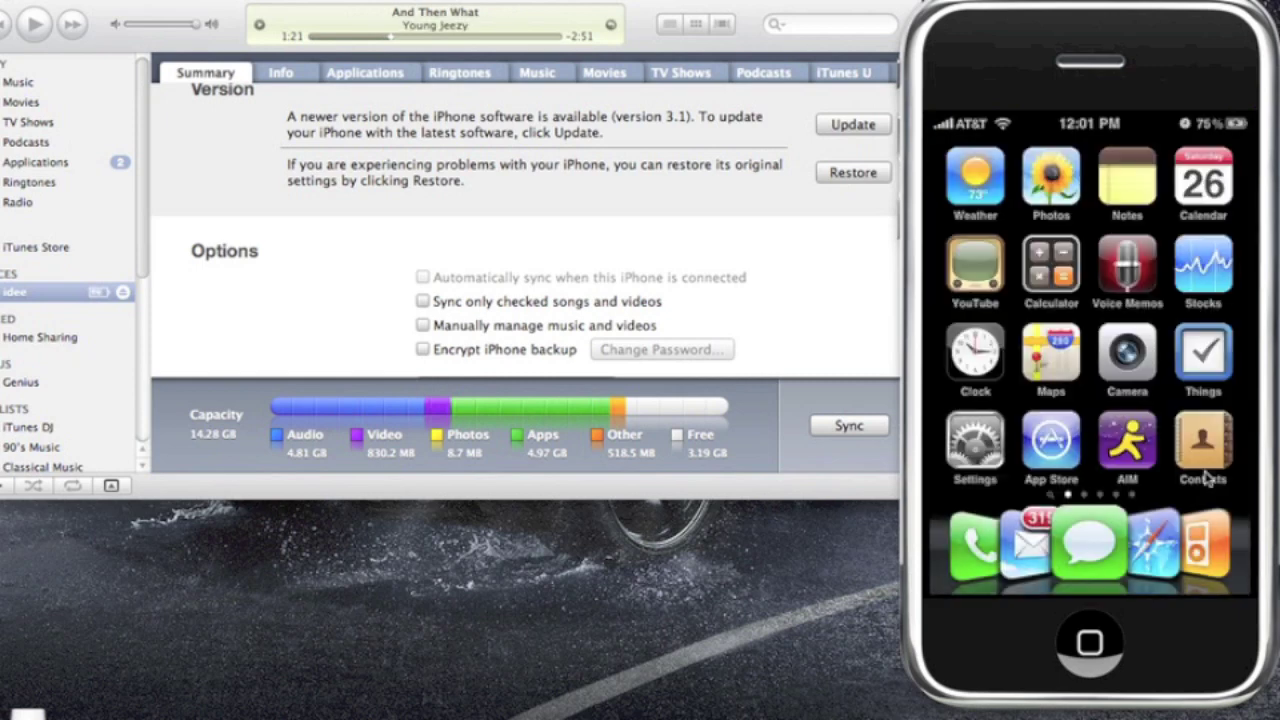
click(1082, 535)
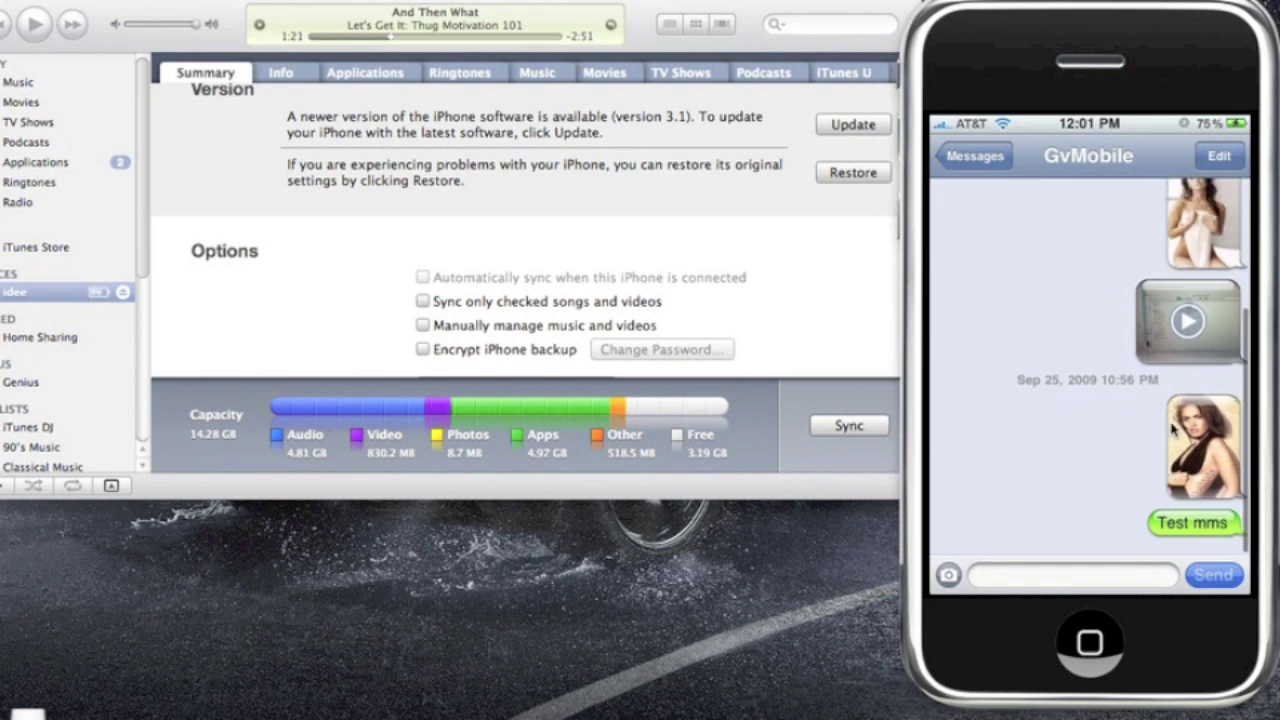
scroll(1172, 428, up, 5)
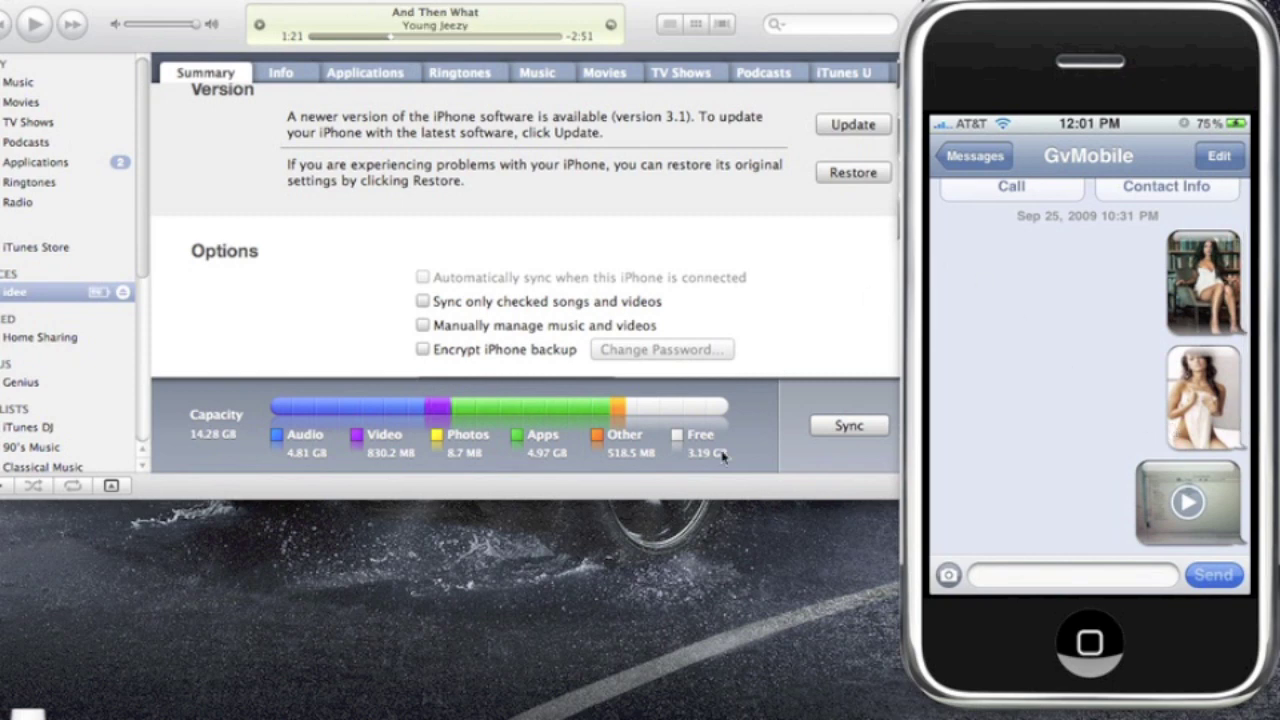
Open the Downloads folder in Finder and go into the MMS on iPhone folder
mouse_move(831, 712)
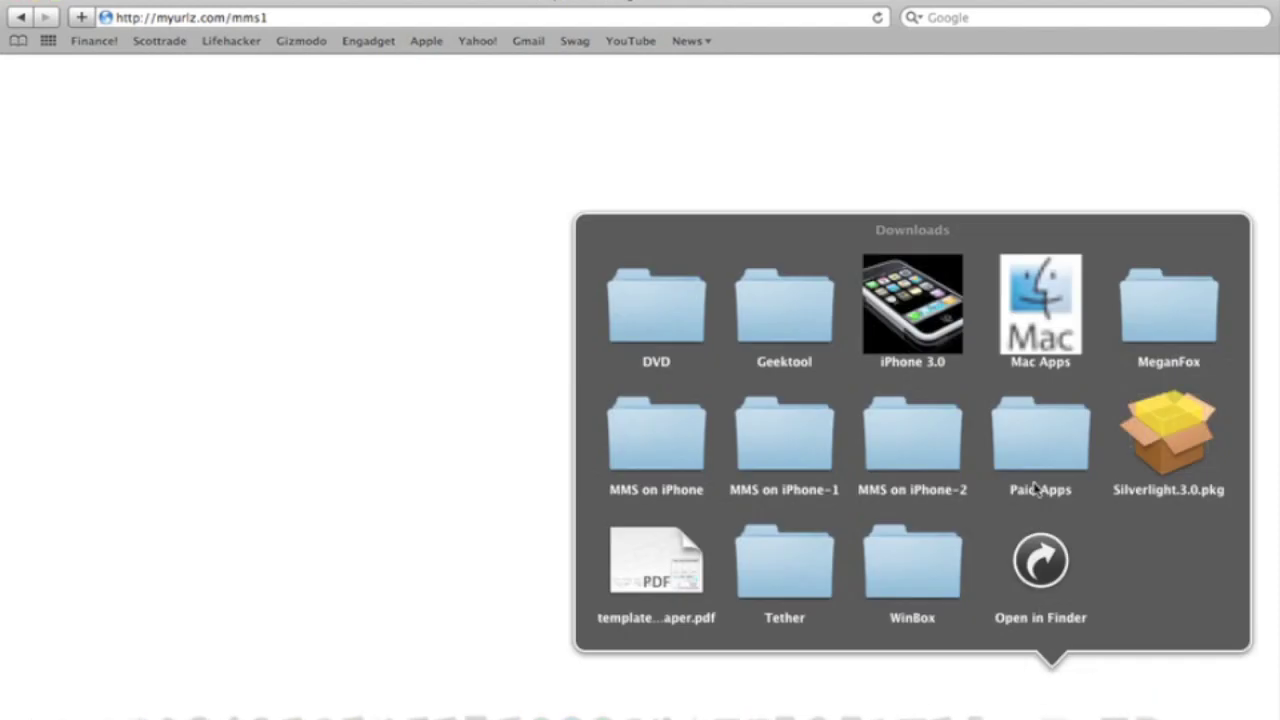
click(1035, 560)
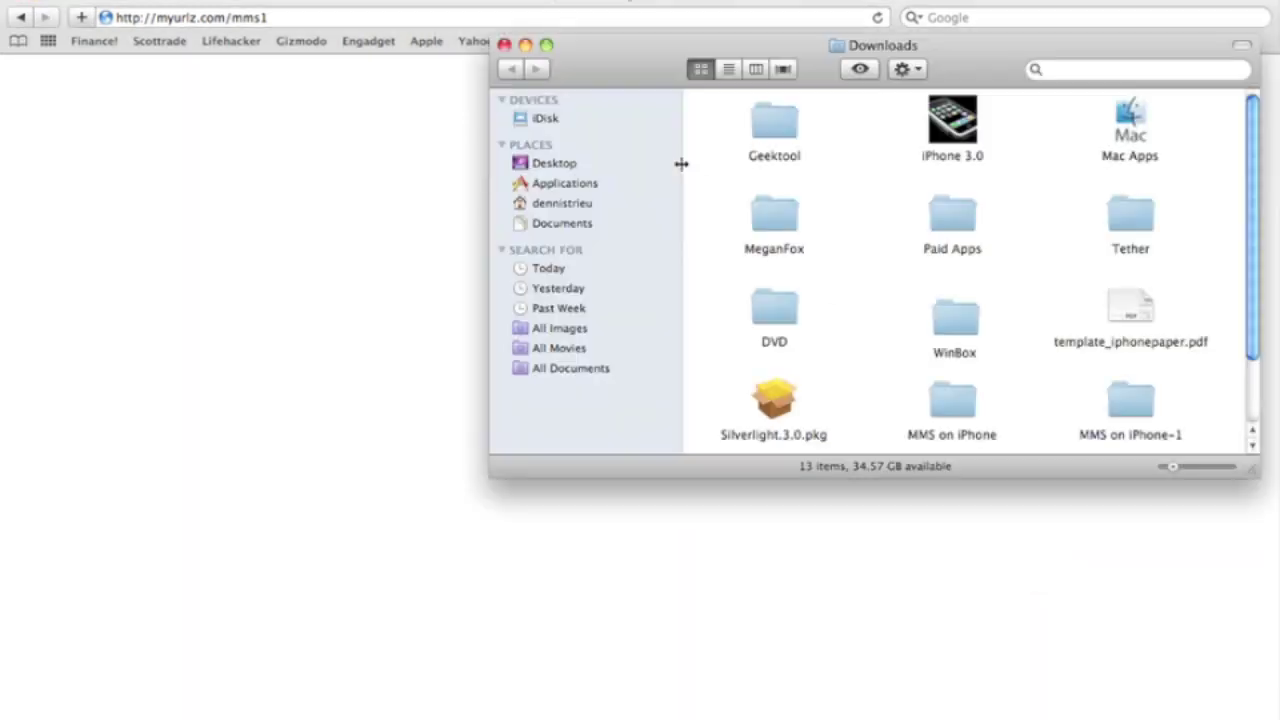
drag(818, 56, 551, 33)
scroll(651, 247, down, 3)
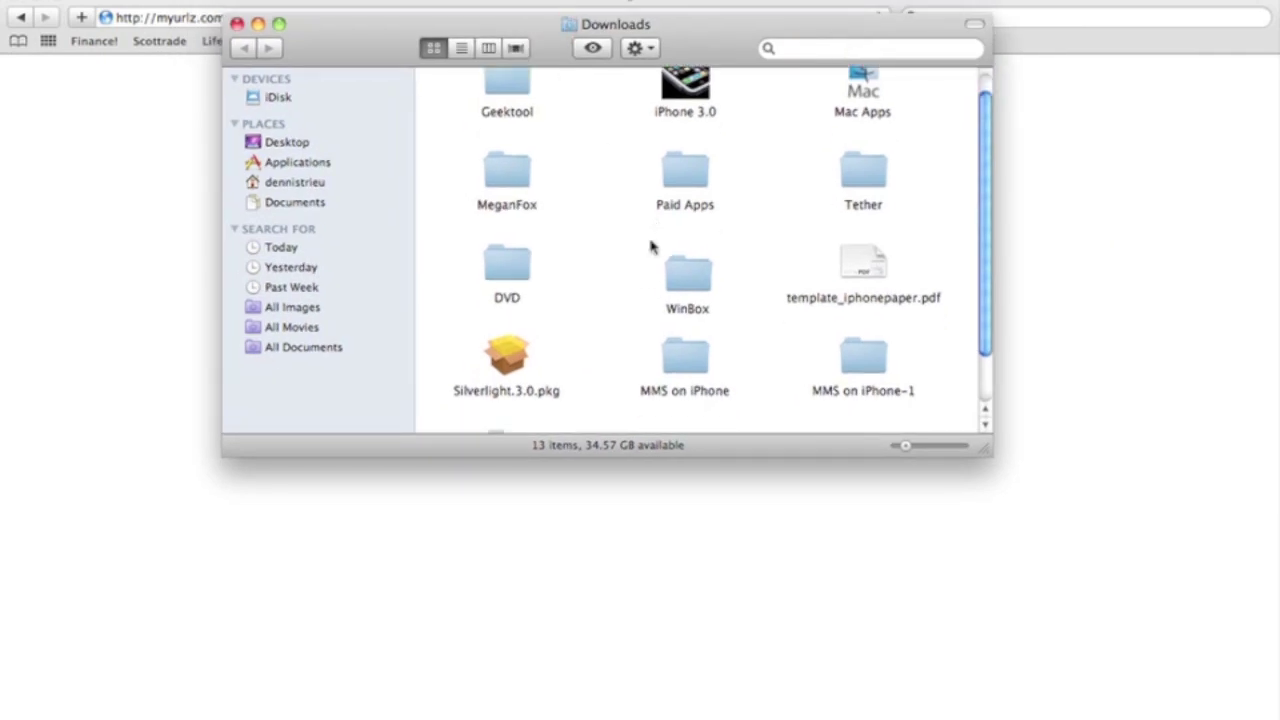
scroll(651, 247, down, 1)
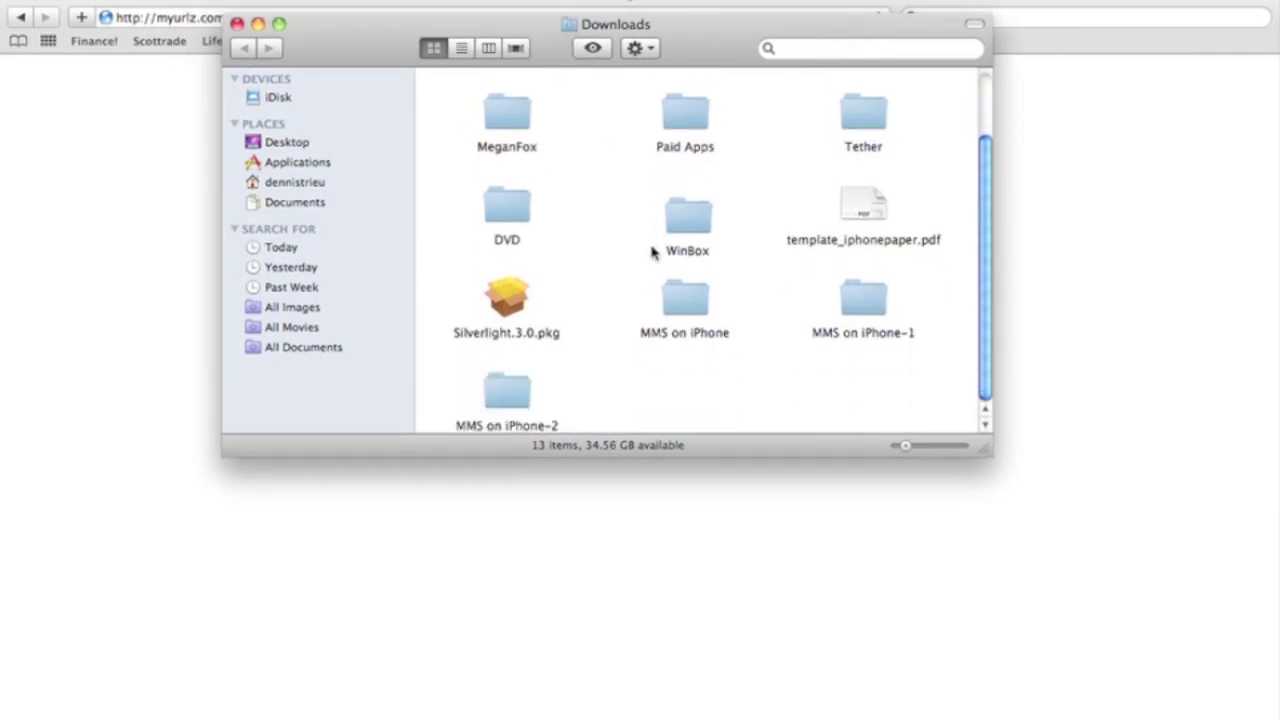
double_click(702, 302)
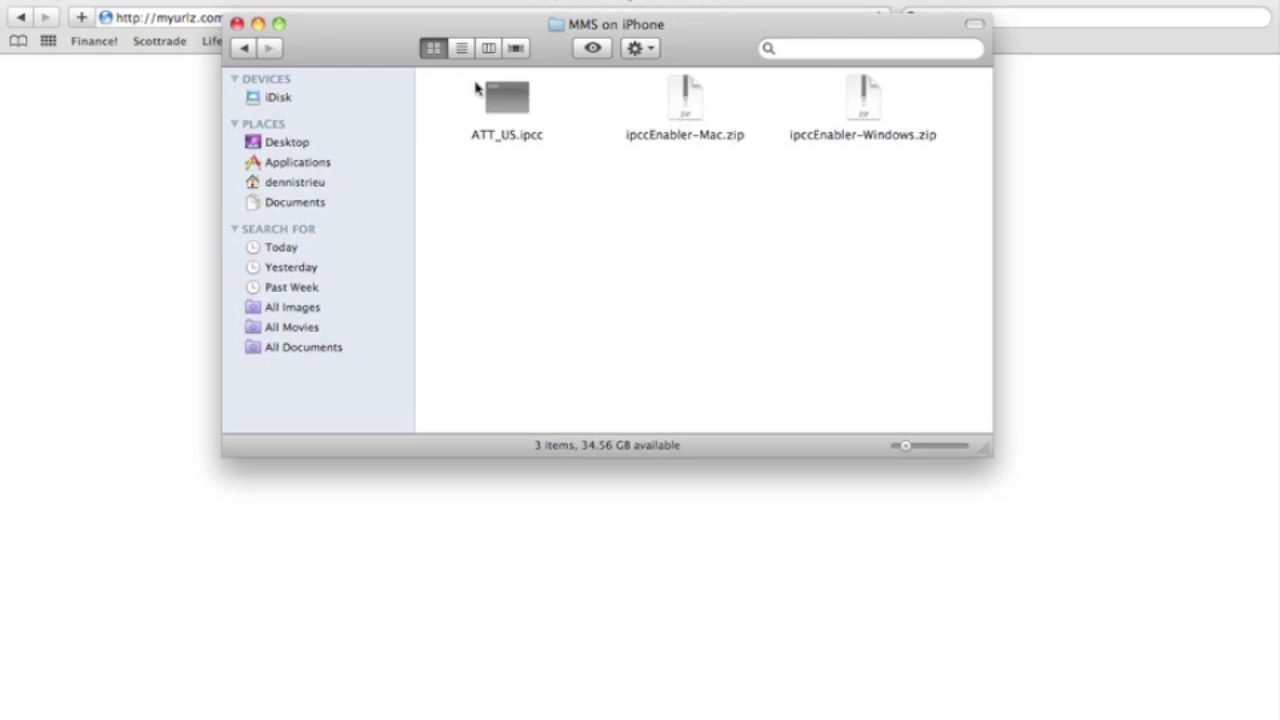
Extract ipccEnabler-Mac.zip and place the resulting folder in empty space below the archive
click(501, 103)
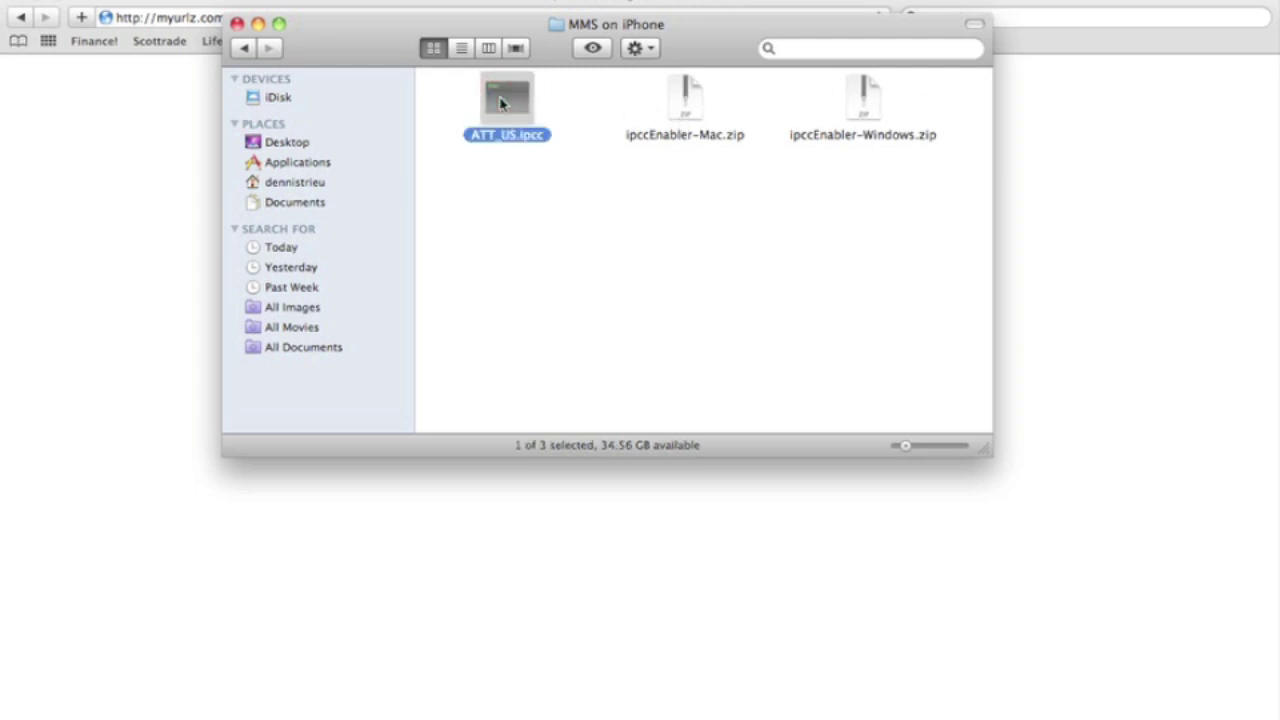
click(574, 121)
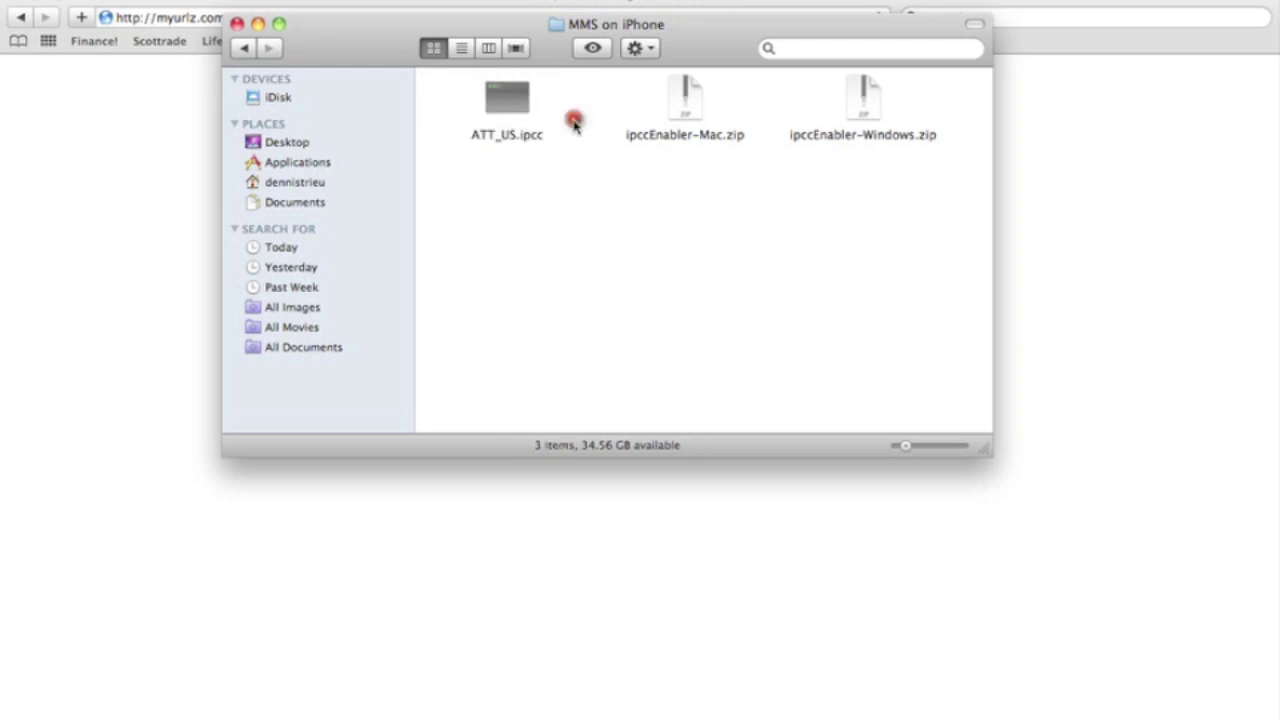
click(688, 126)
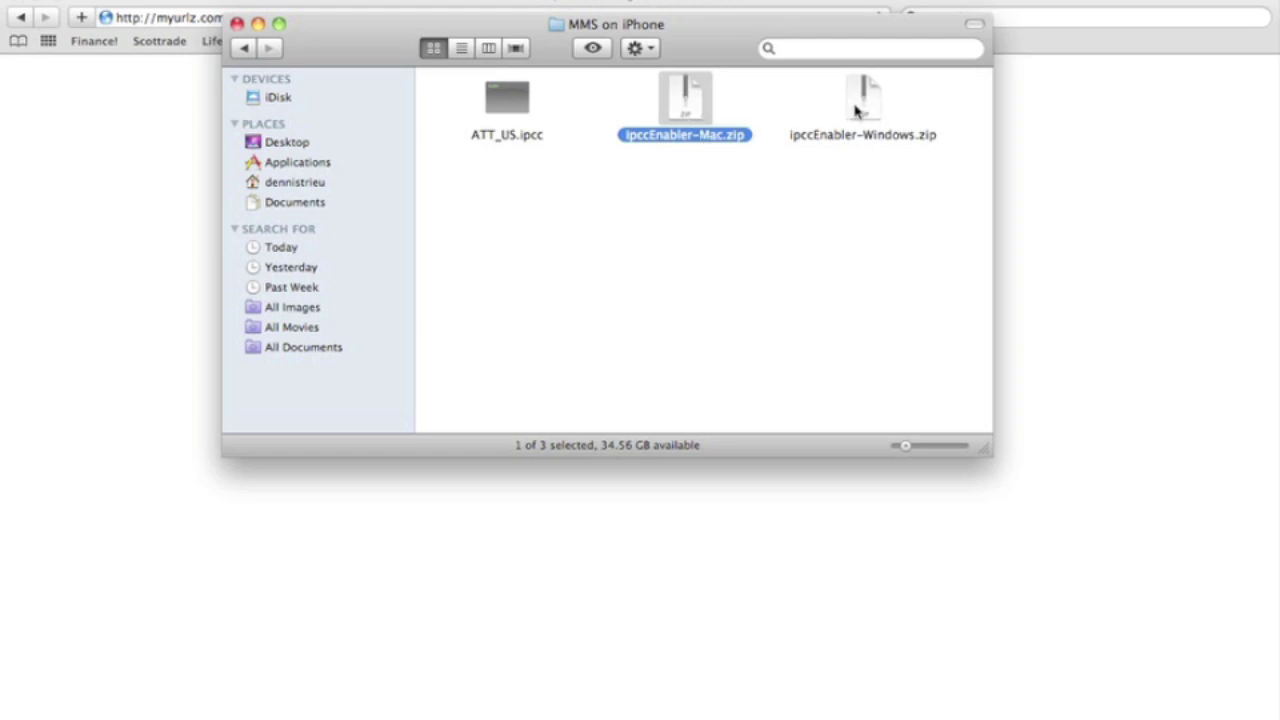
double_click(685, 100)
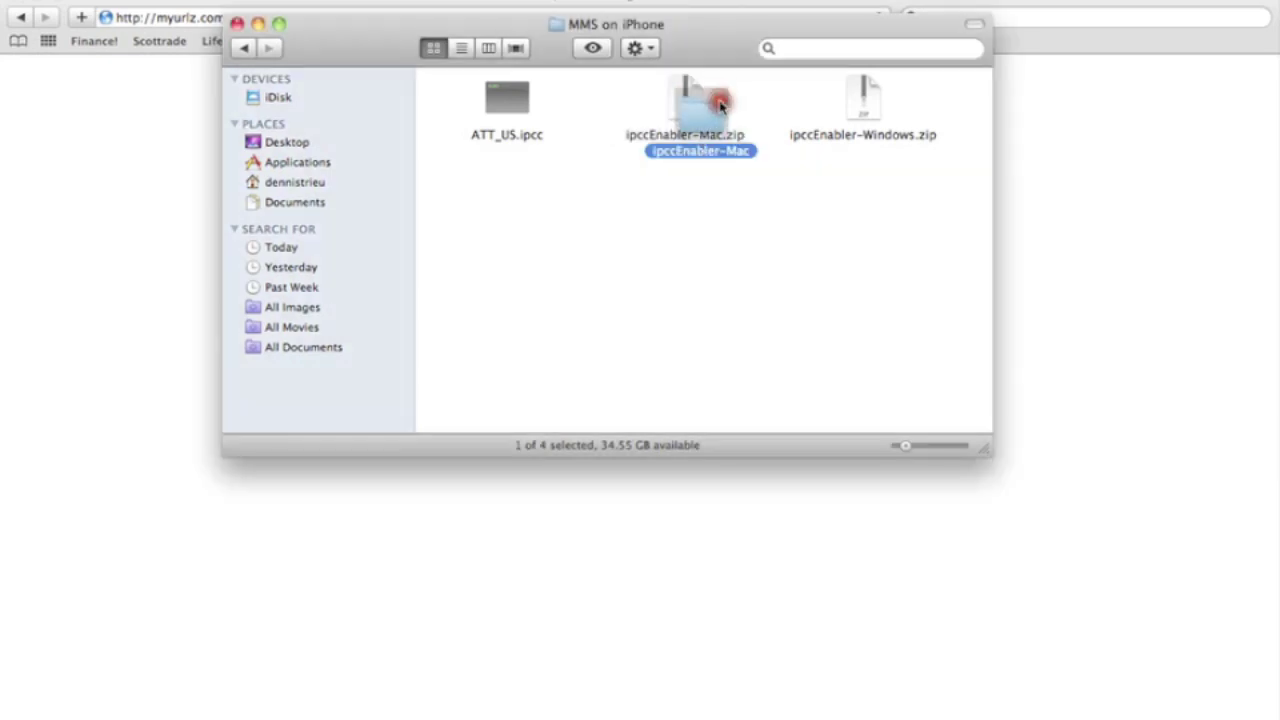
drag(718, 108, 706, 230)
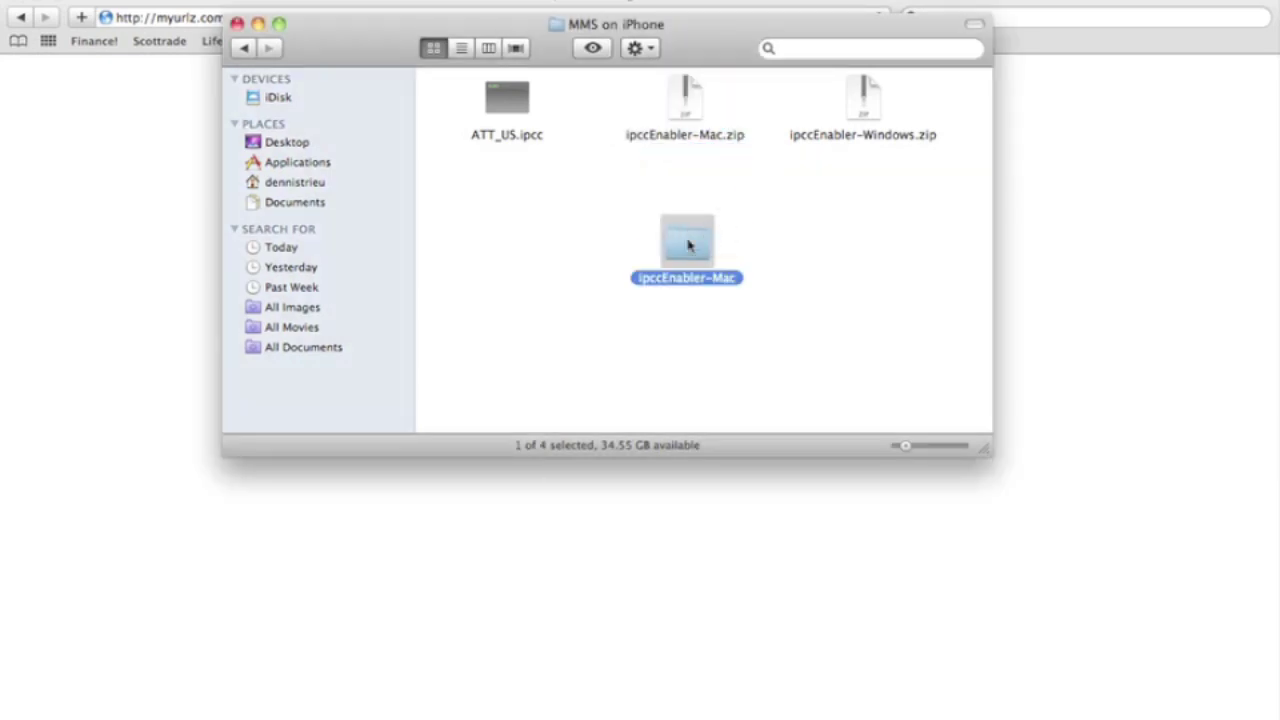
Open the ipccEnabler-Mac folder, run ipccEnabler and dismiss its completion message
double_click(689, 243)
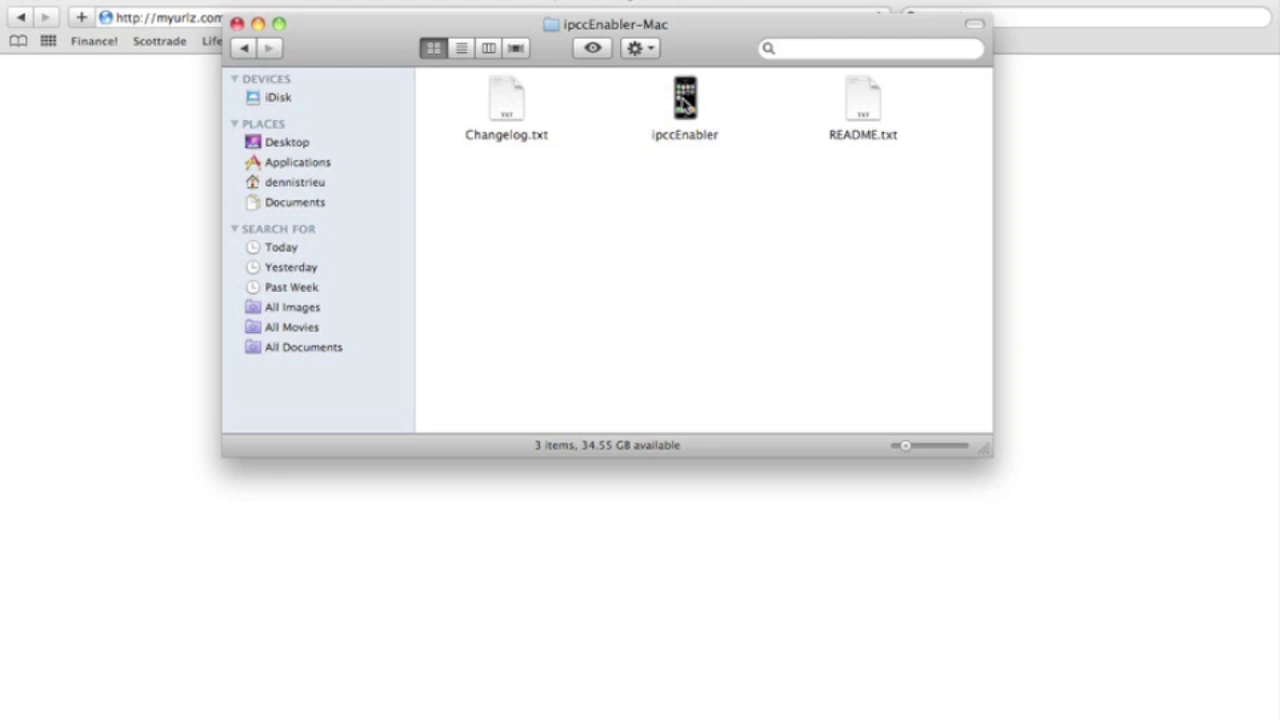
double_click(687, 110)
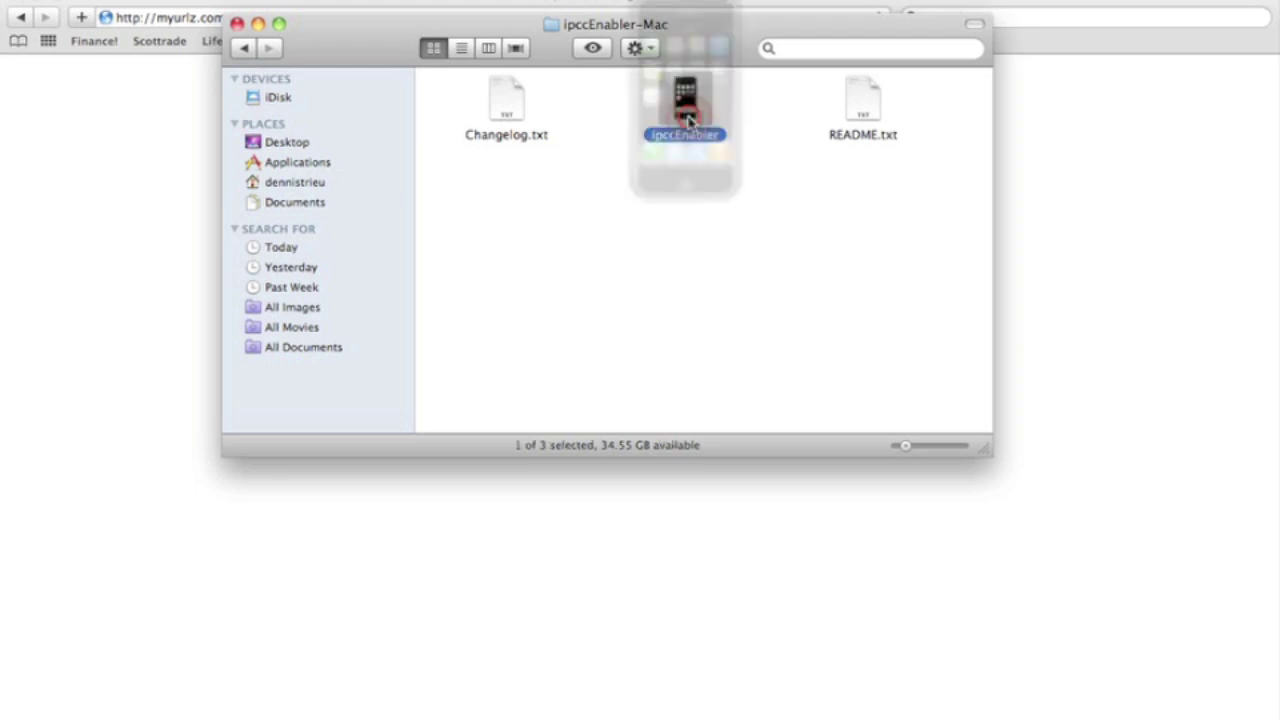
click(781, 276)
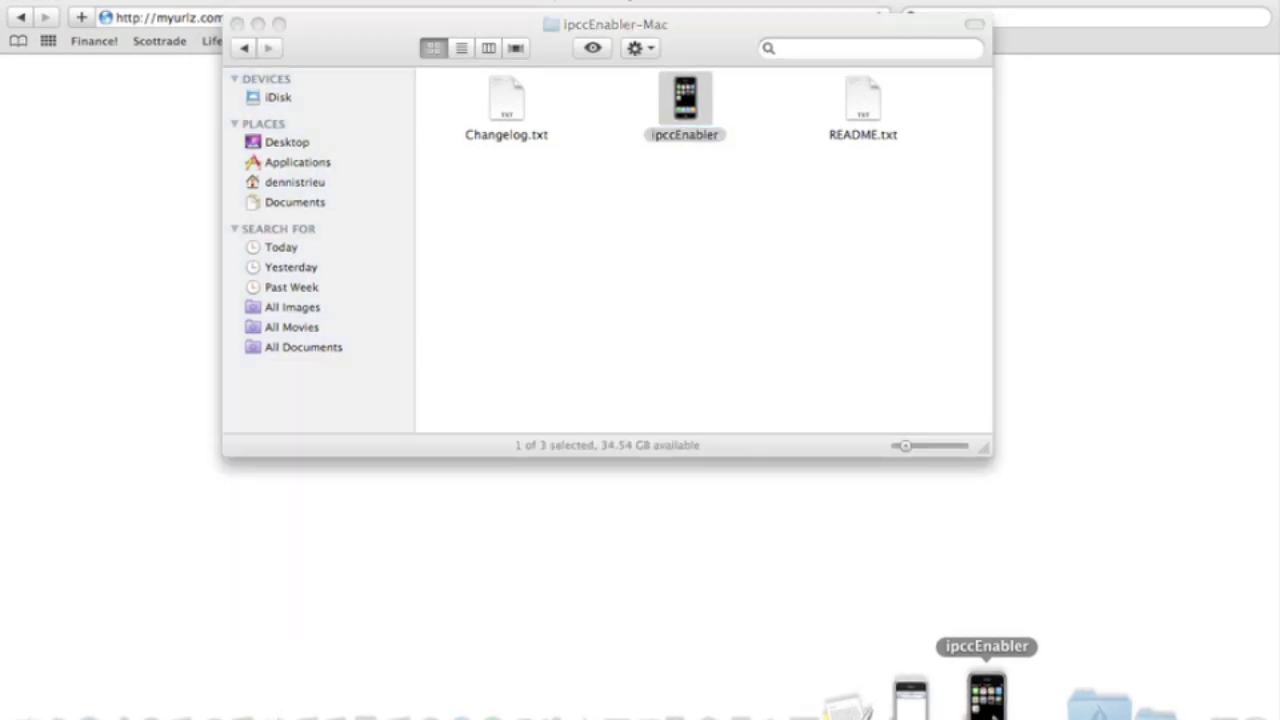
click(617, 15)
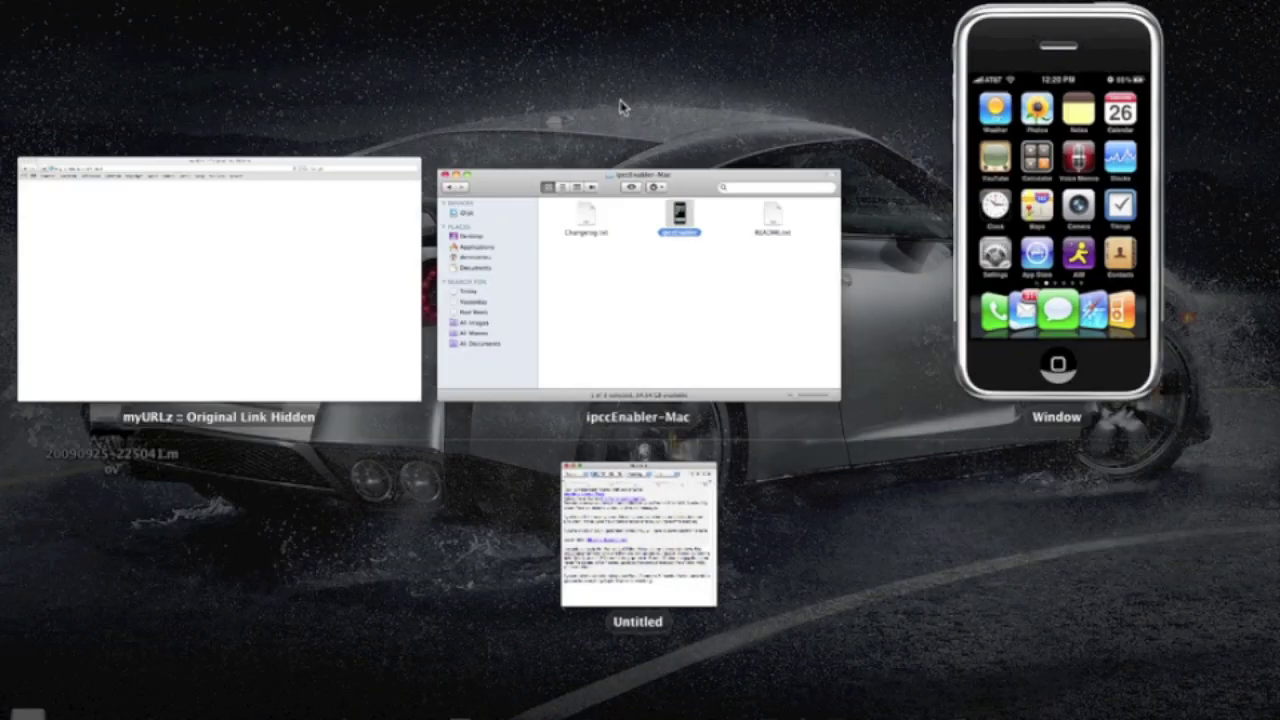
key(F9)
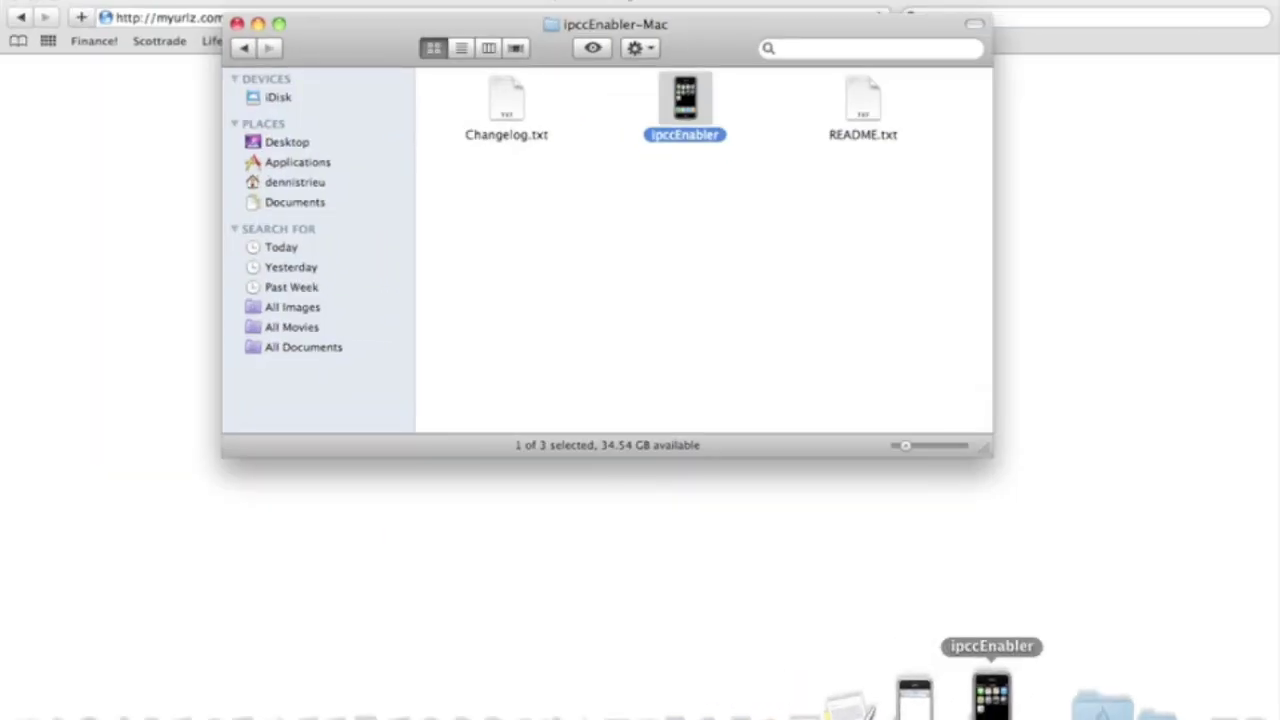
click(972, 690)
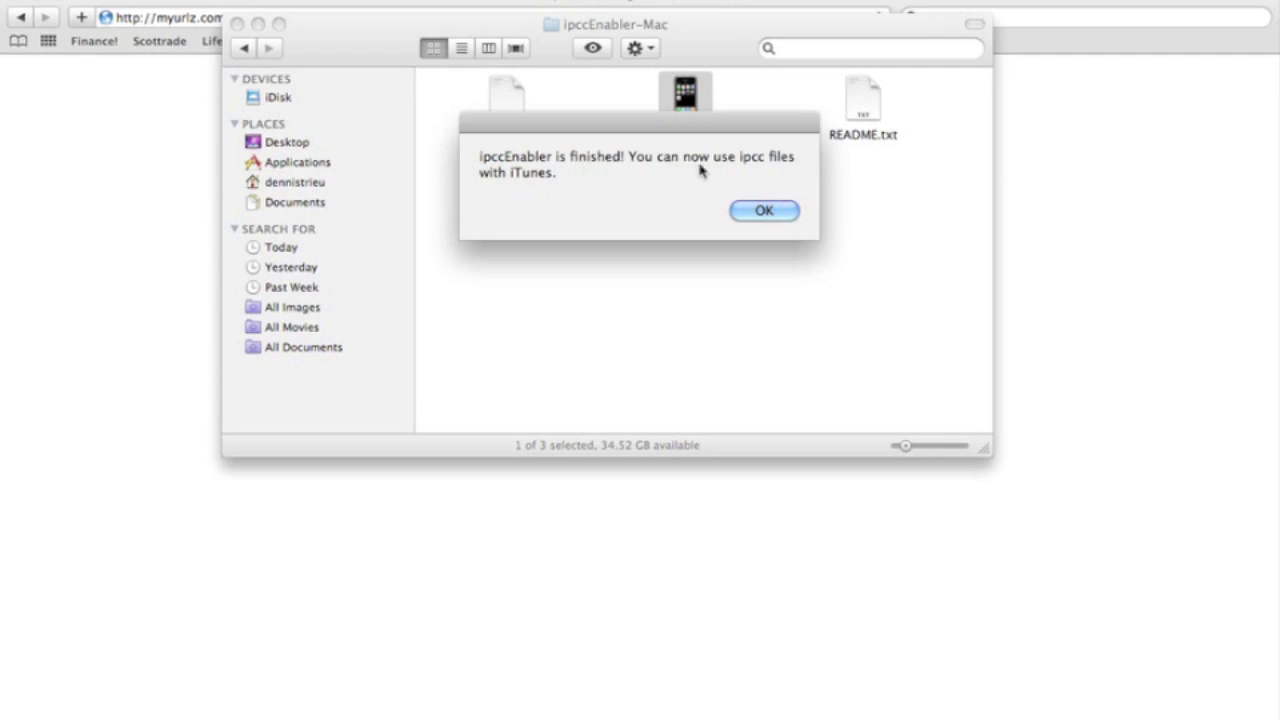
click(766, 210)
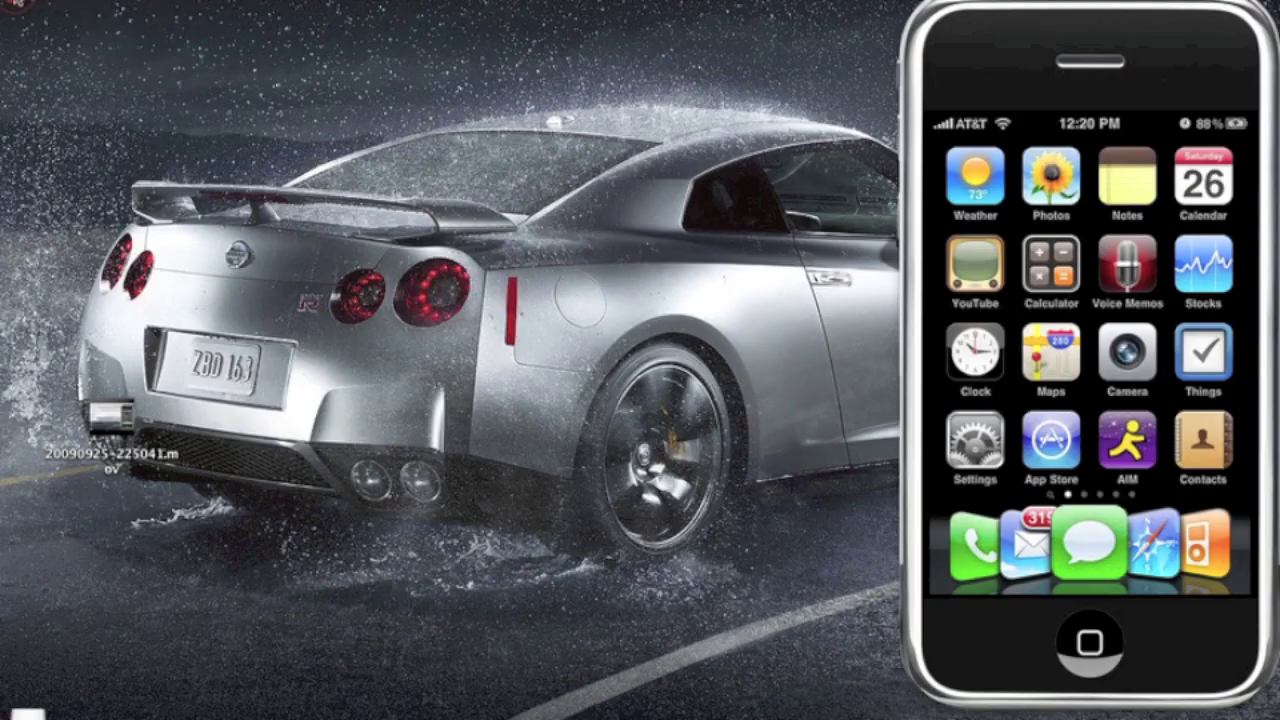
Launch iTunes, select the connected iPhone and bring its Version section into view beside the phone display
mouse_move(494, 705)
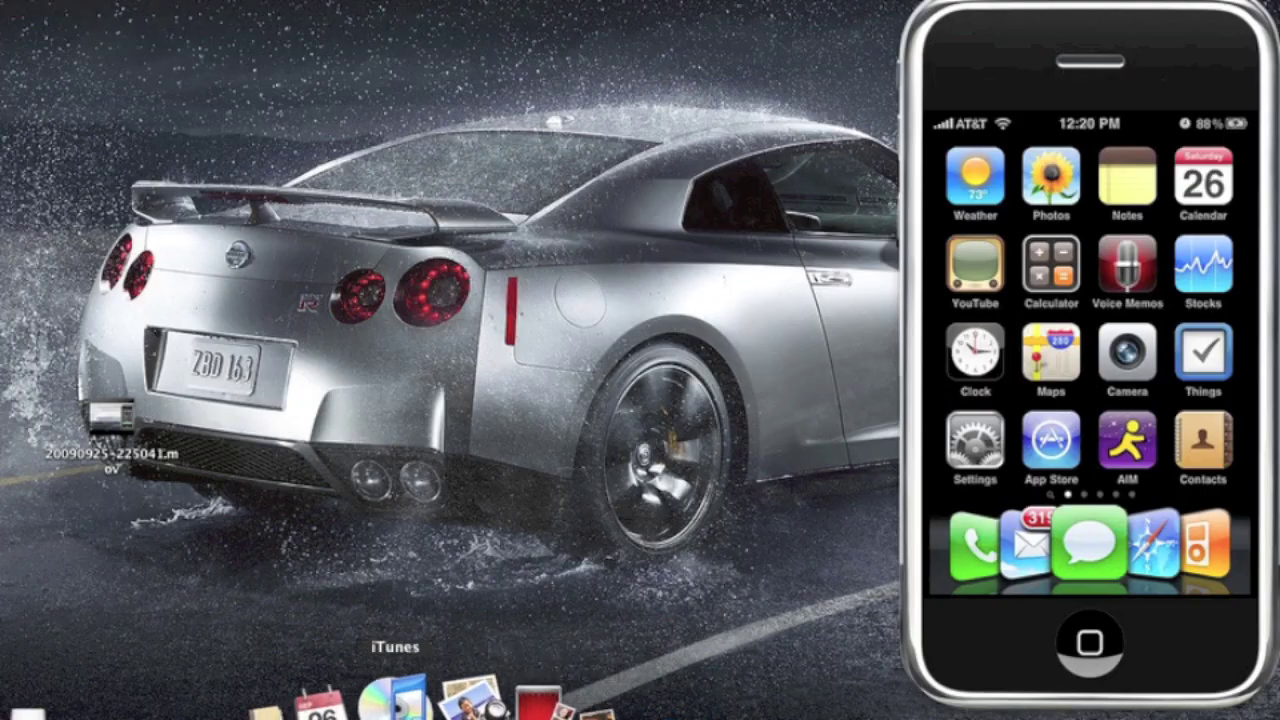
right_click(412, 700)
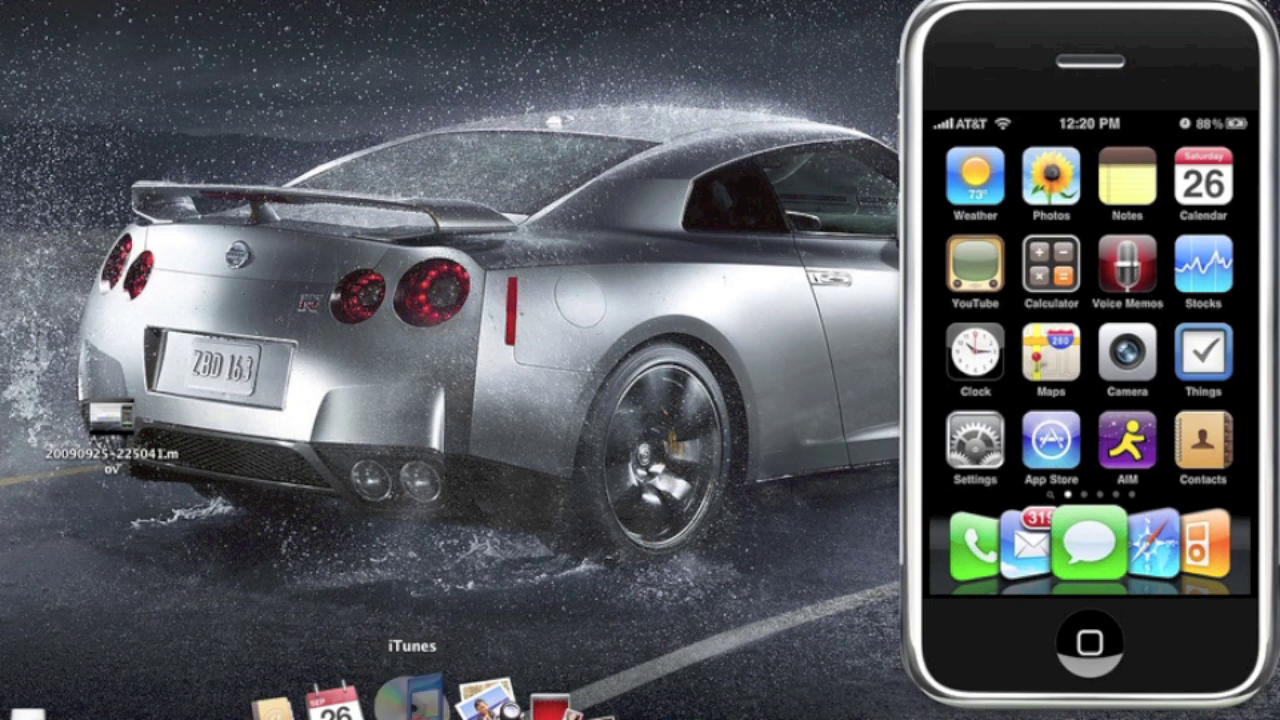
click(425, 636)
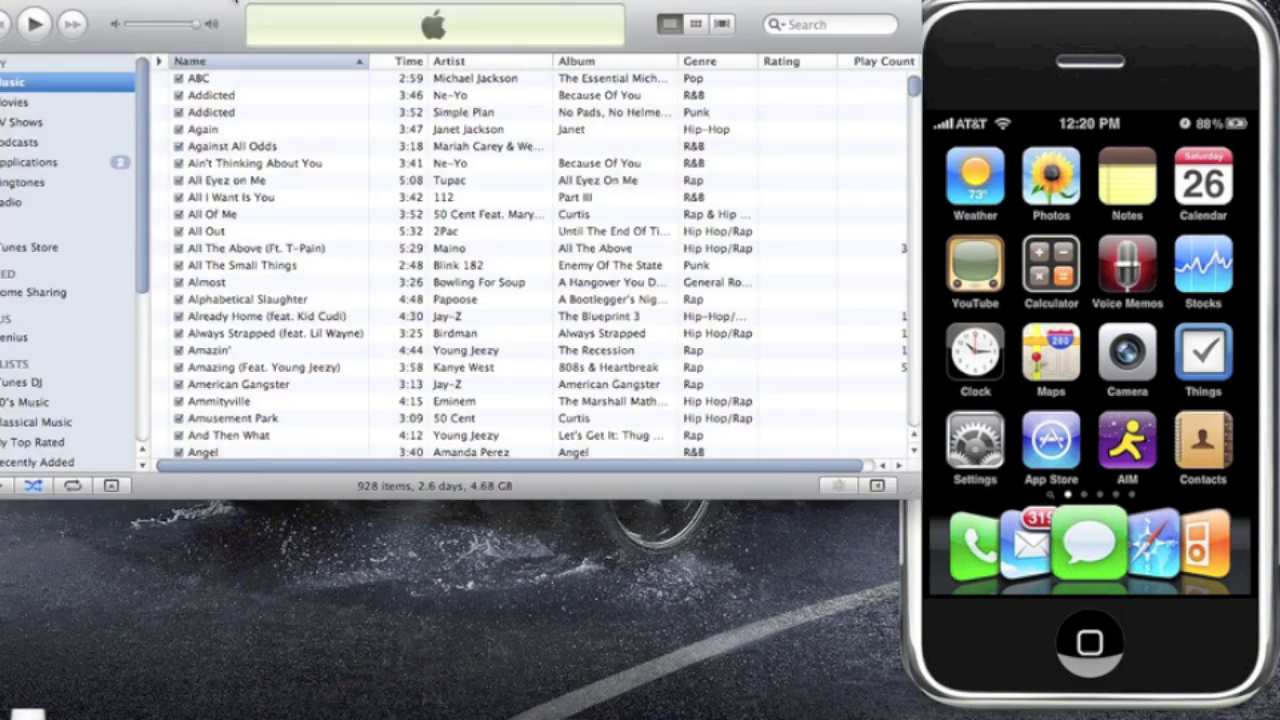
drag(235, 5, 1272, 268)
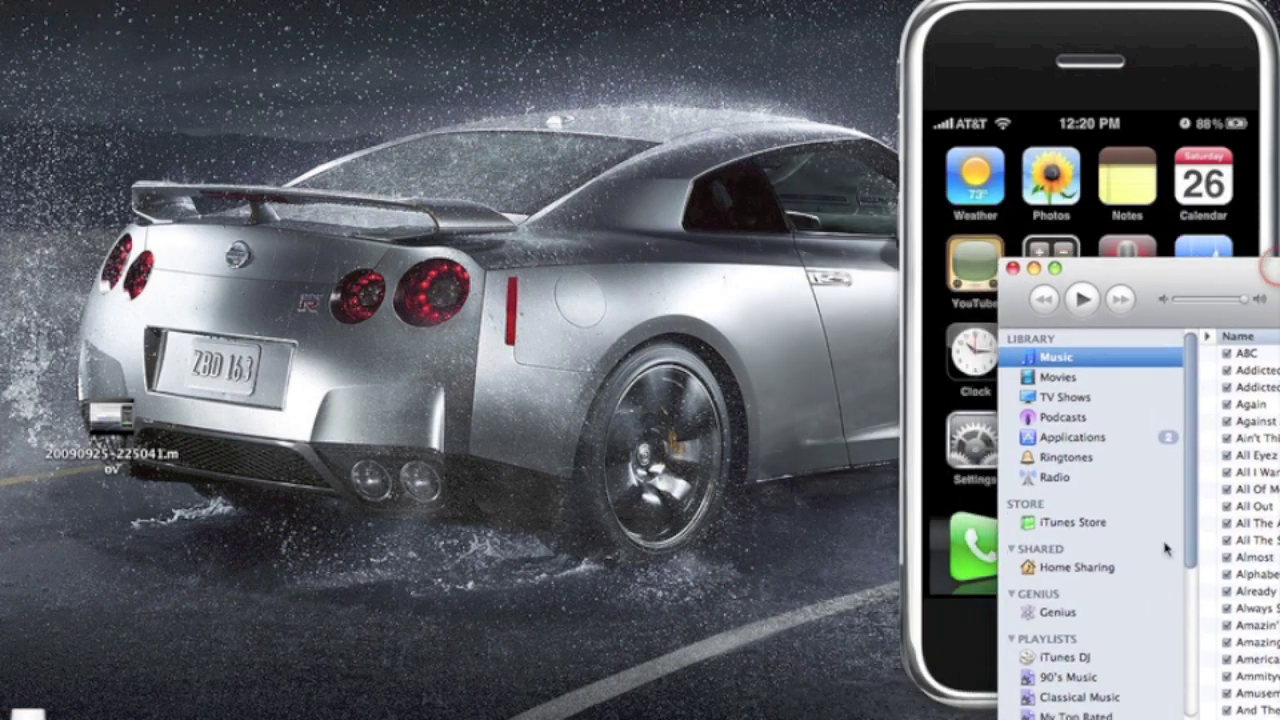
click(1104, 566)
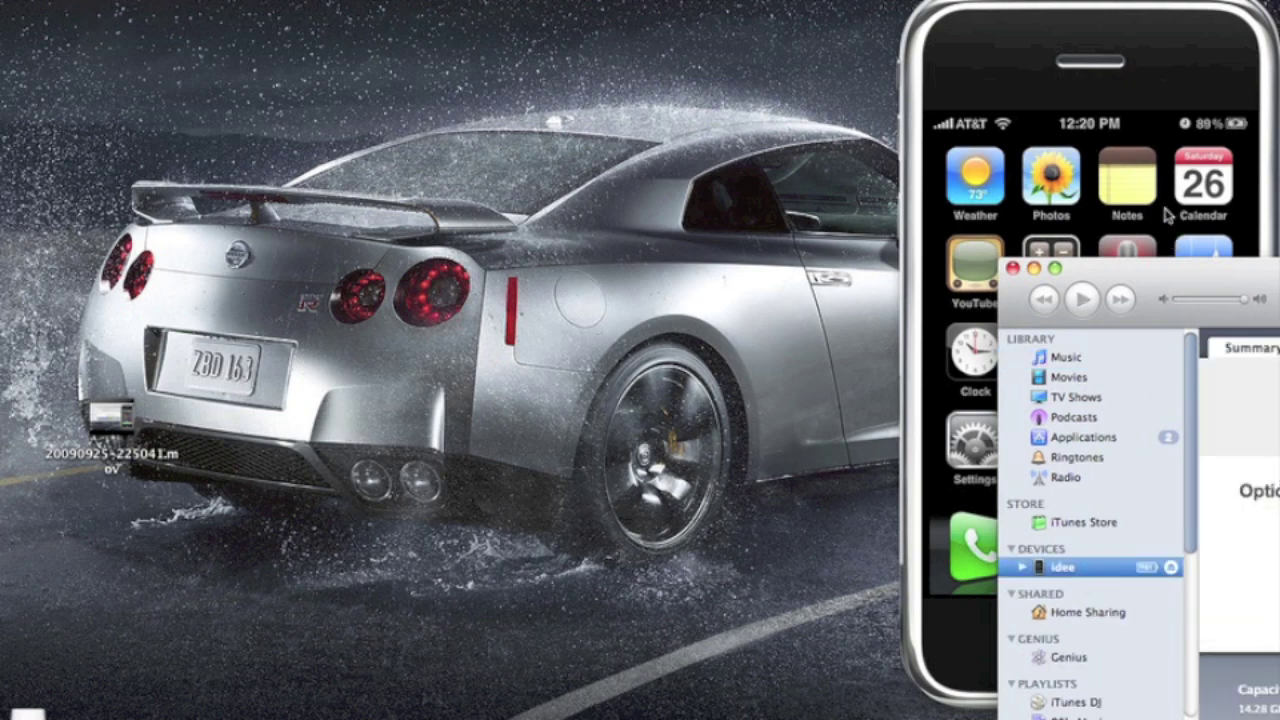
drag(1170, 282, 127, 6)
scroll(390, 175, up, 2)
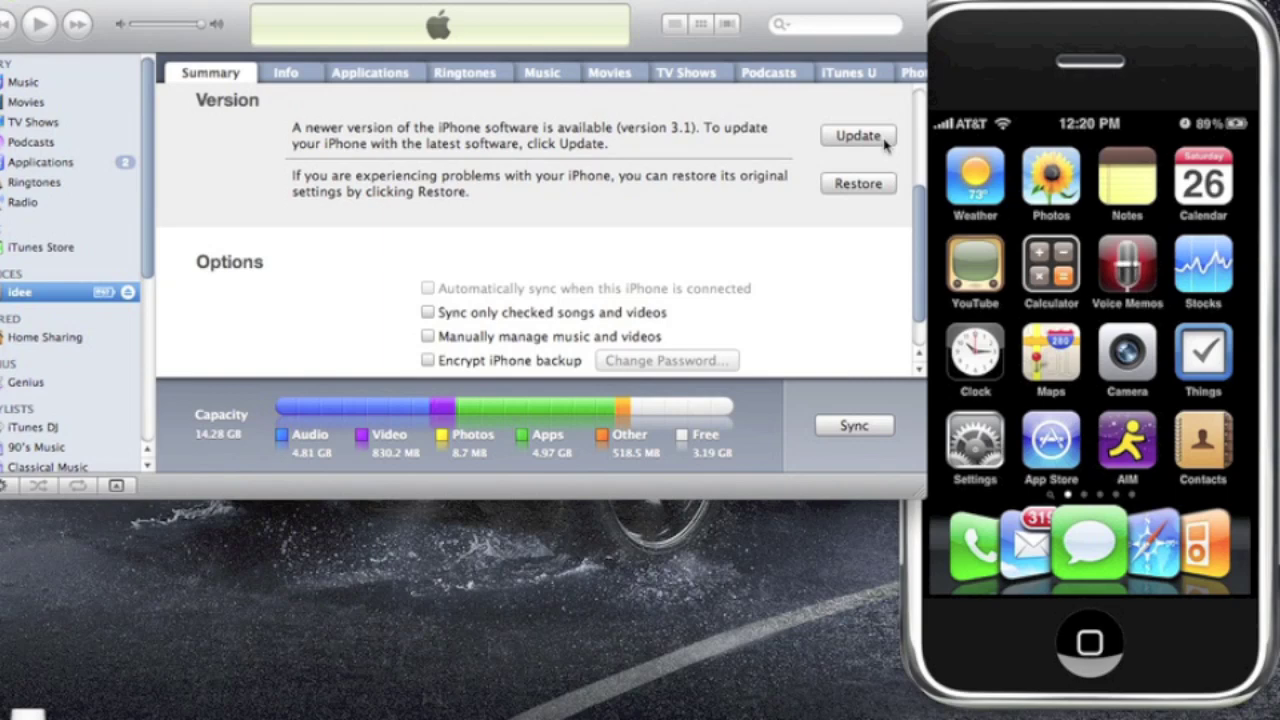
Load the ATT_US.ipcc carrier file from the MMS on iPhone folder in Downloads as the iPhone's update file
alt+click(884, 145)
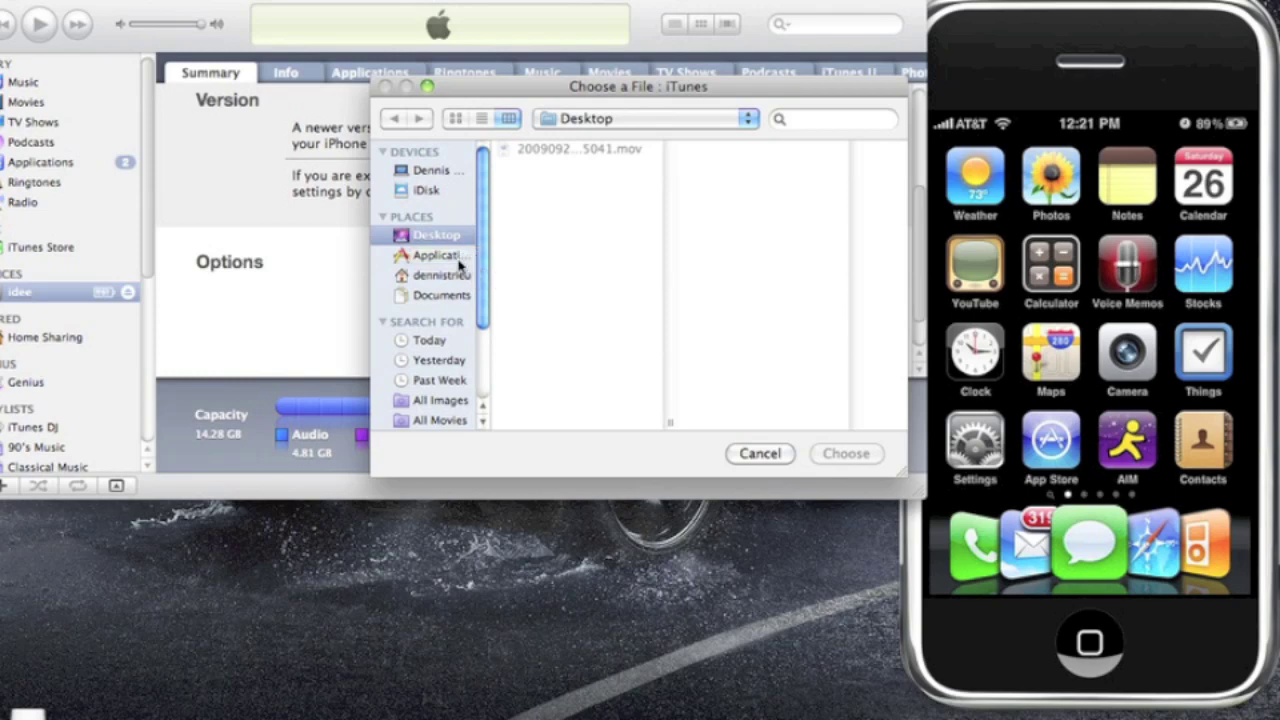
click(455, 275)
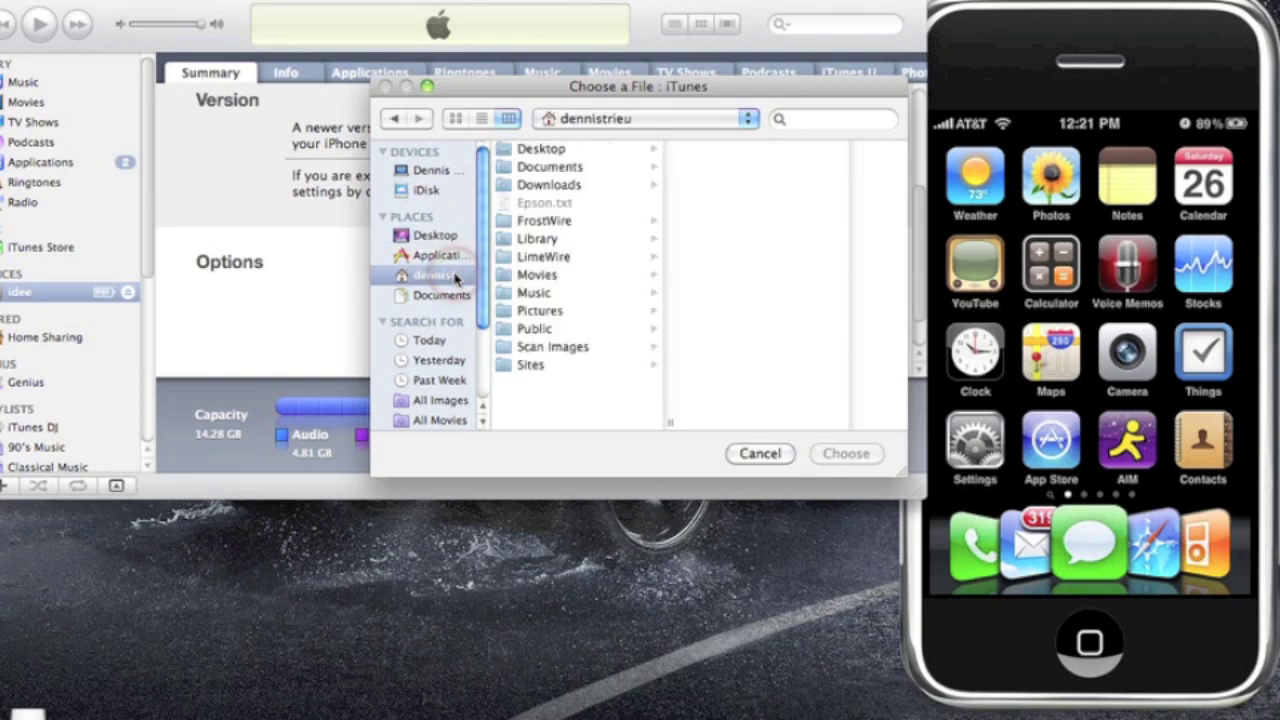
click(550, 186)
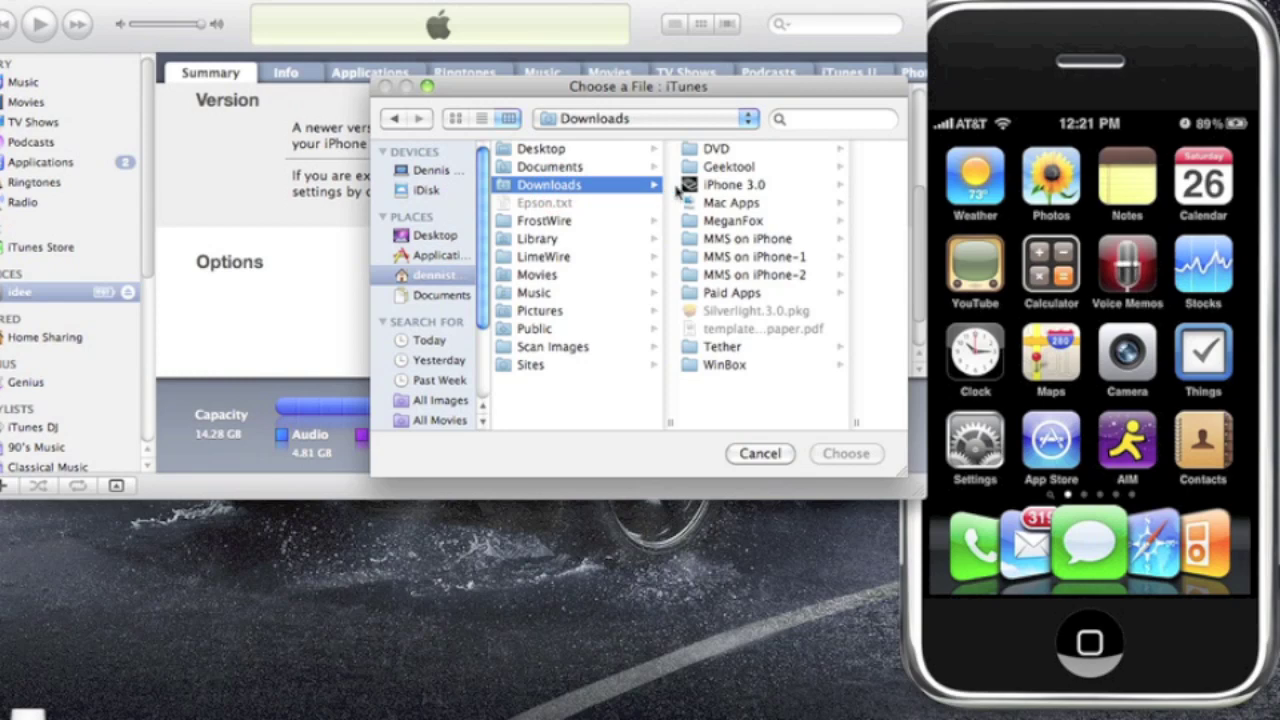
click(742, 244)
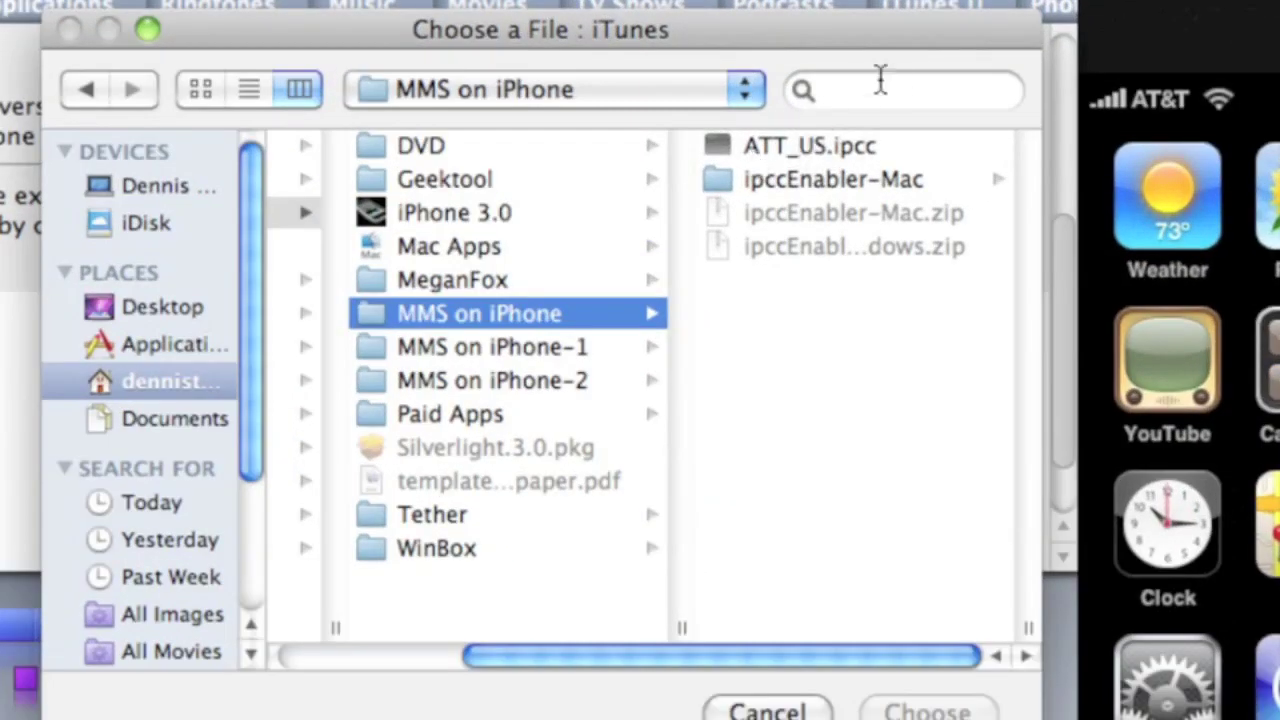
click(831, 146)
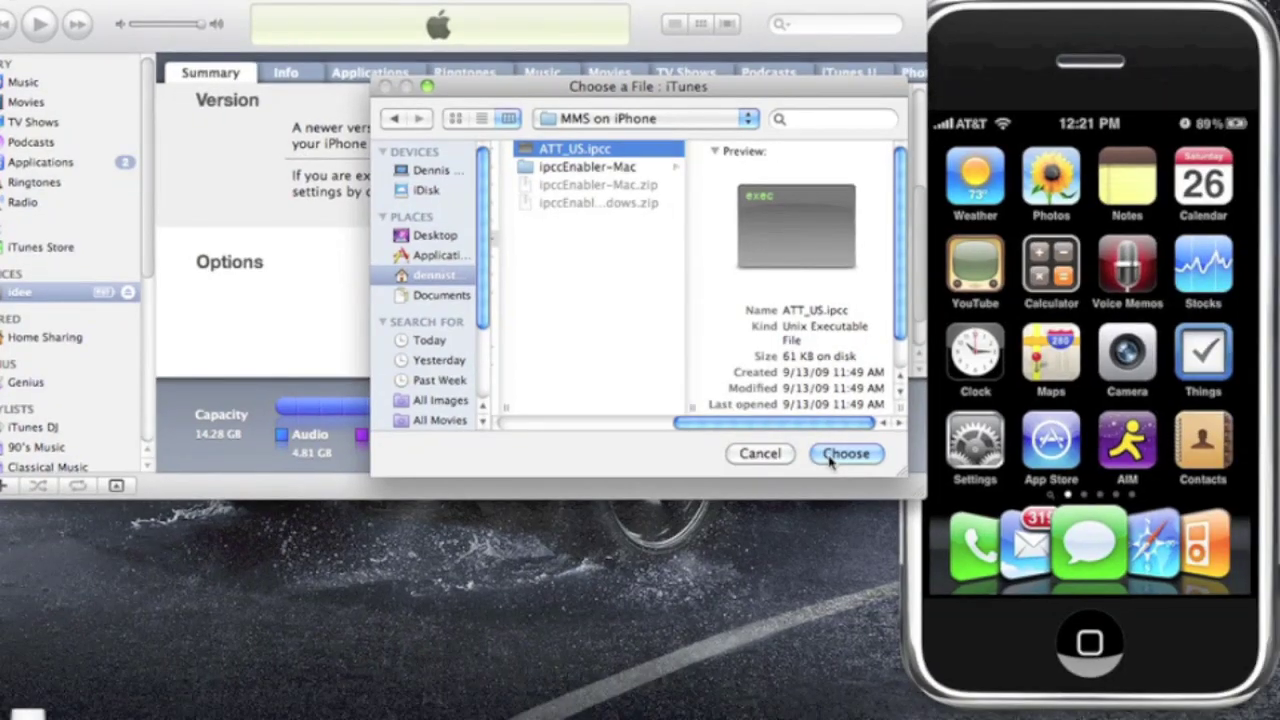
click(843, 454)
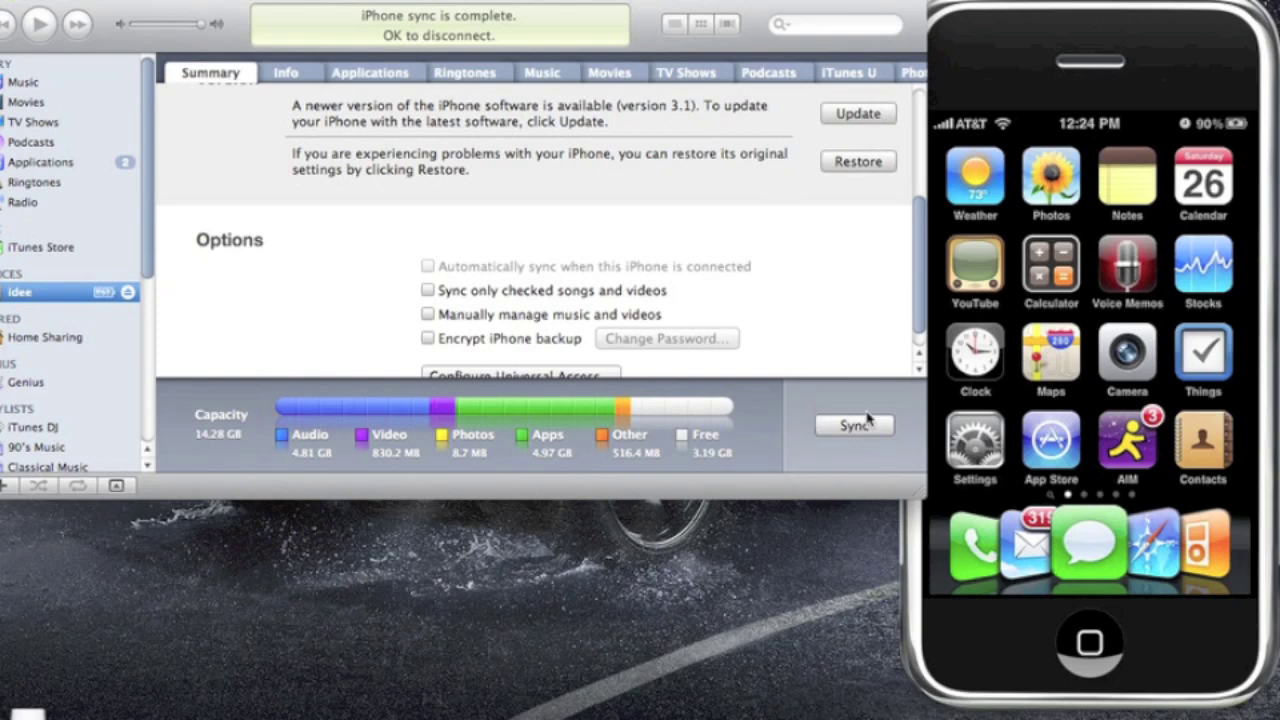
Bring the phone display forward and attach a newly taken camera photo to a message in the GvMobile conversation
click(1111, 35)
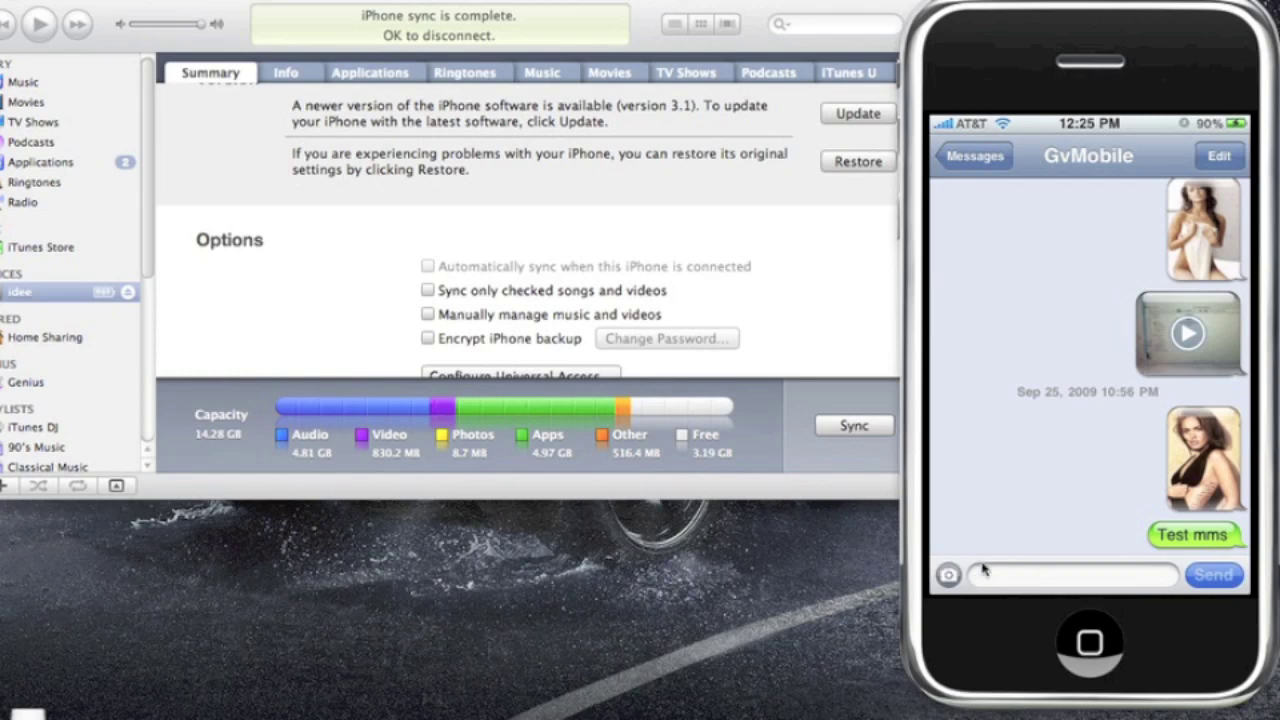
click(1036, 576)
click(953, 580)
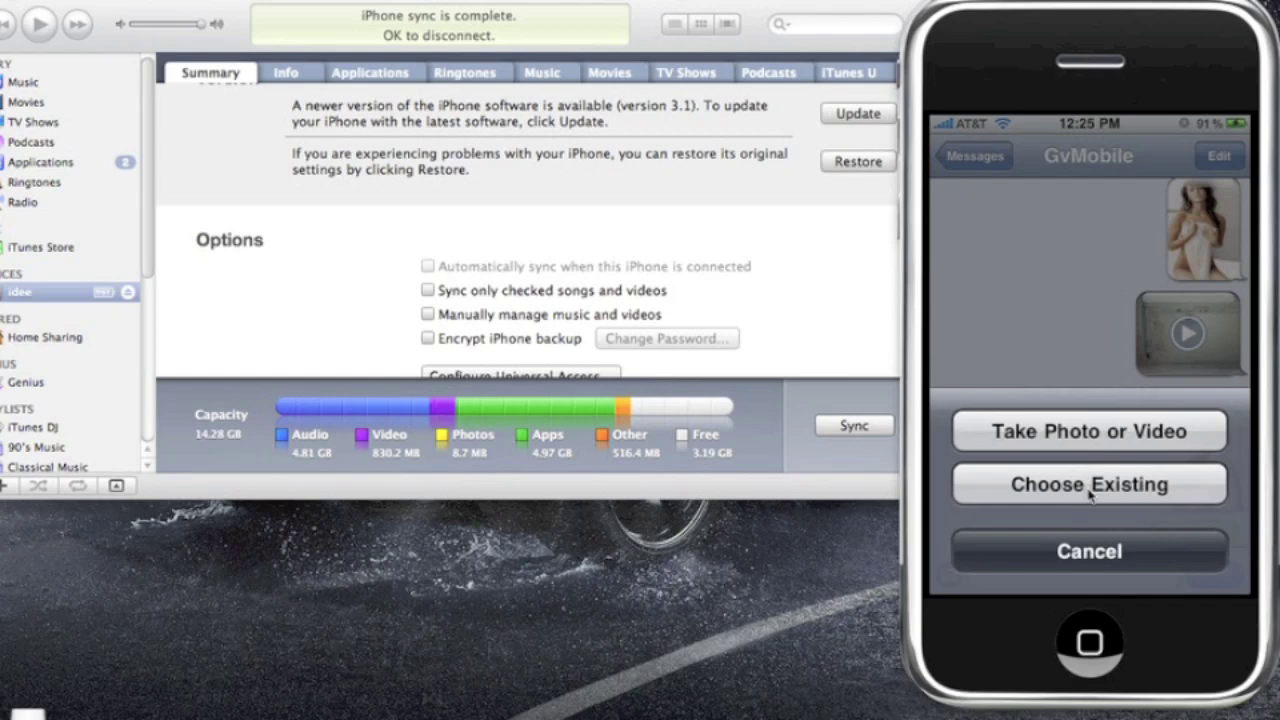
click(1090, 490)
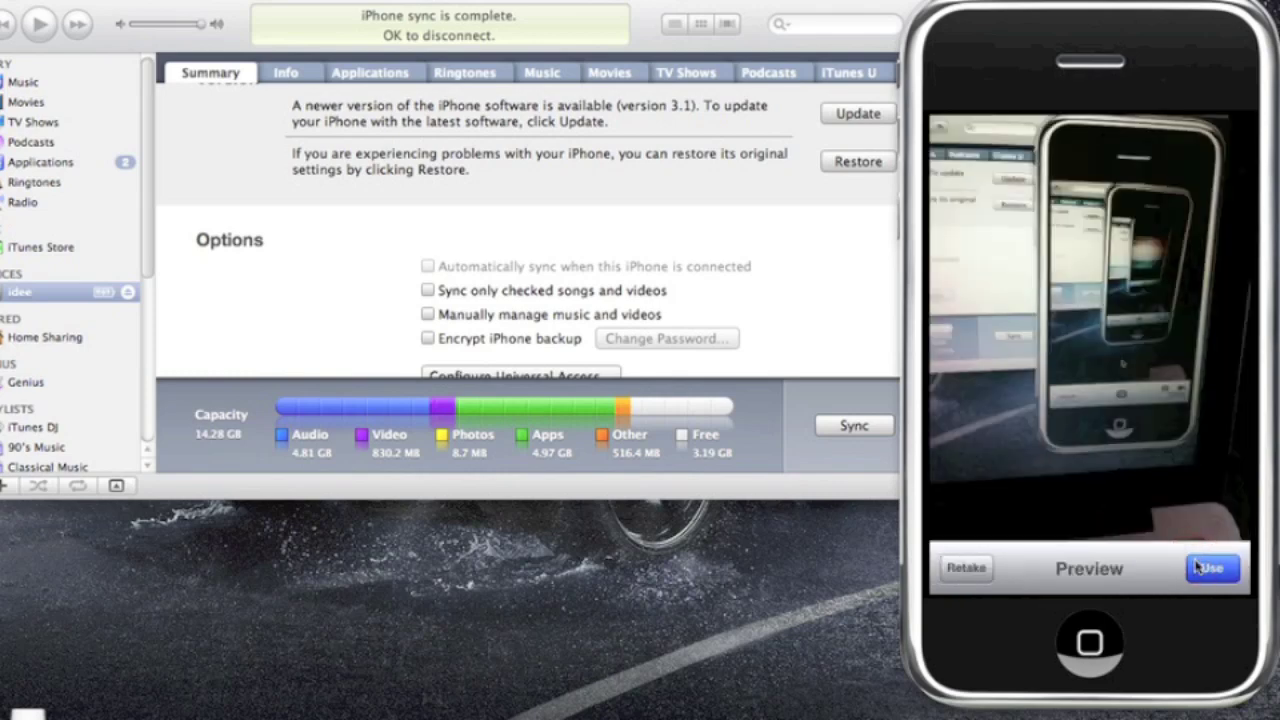
click(1199, 567)
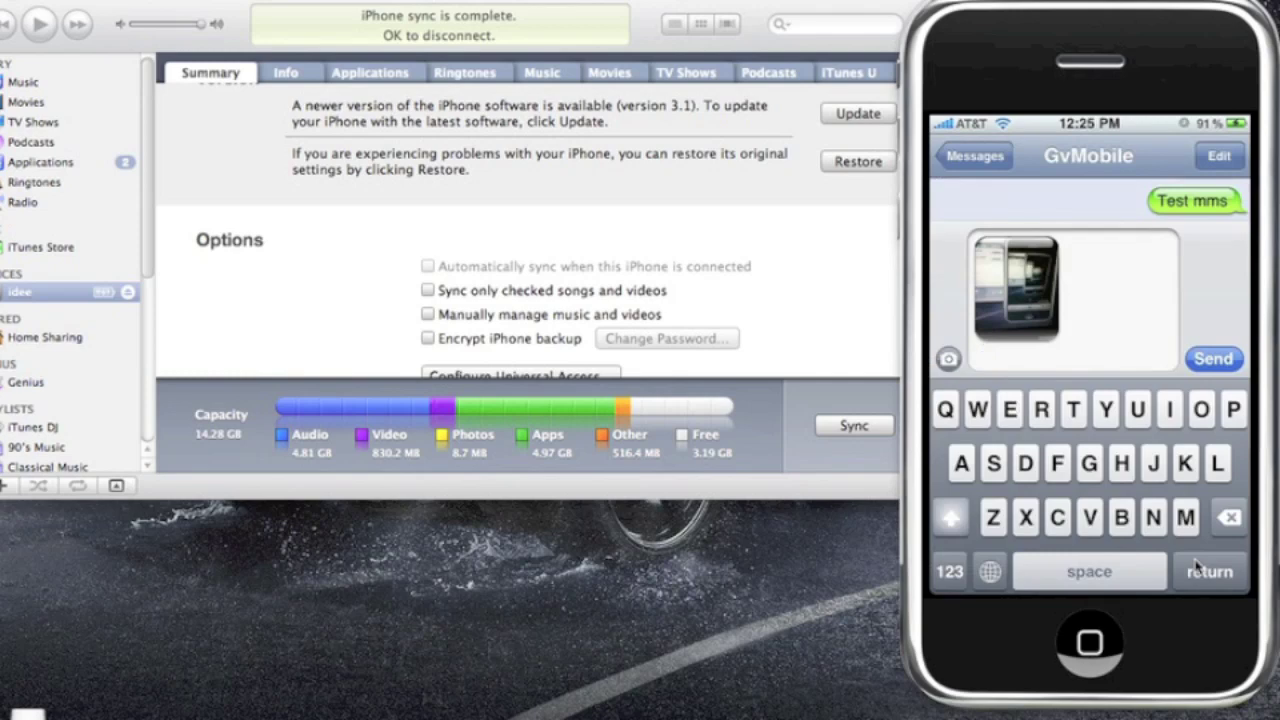
Add the text "Testing" below the attached photo and send the message
text(T)
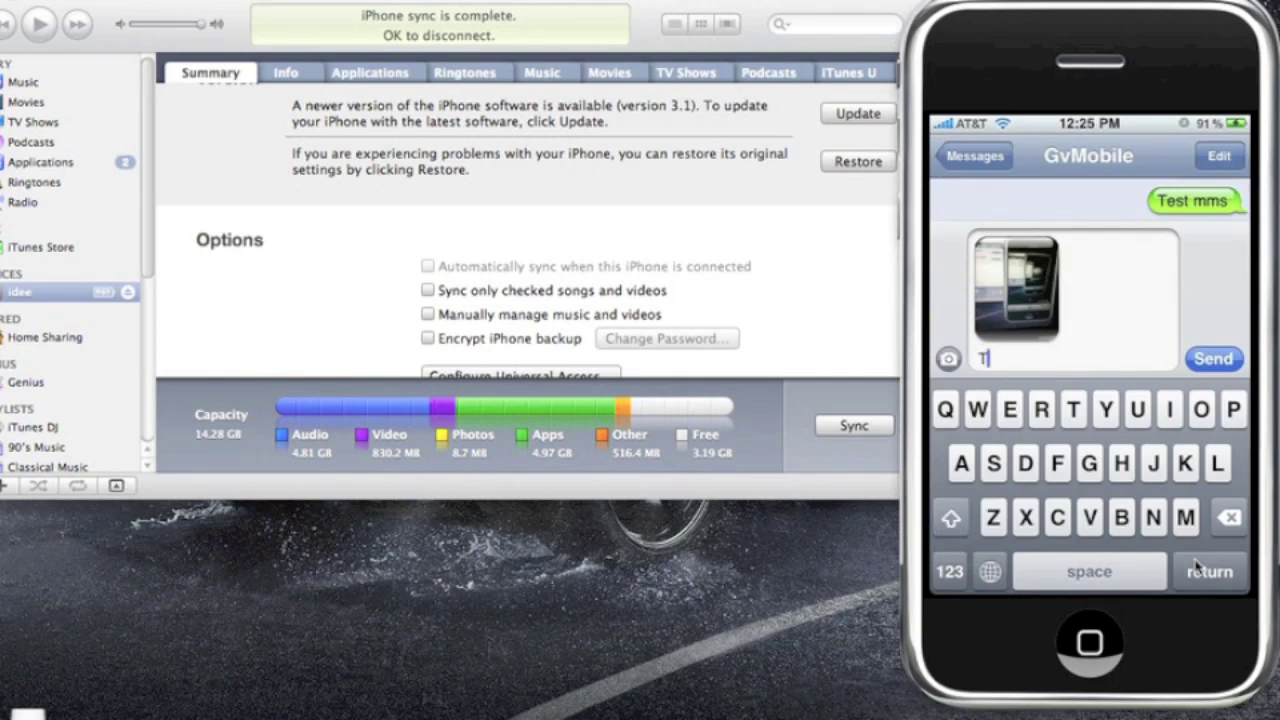
text(esting)
click(1213, 358)
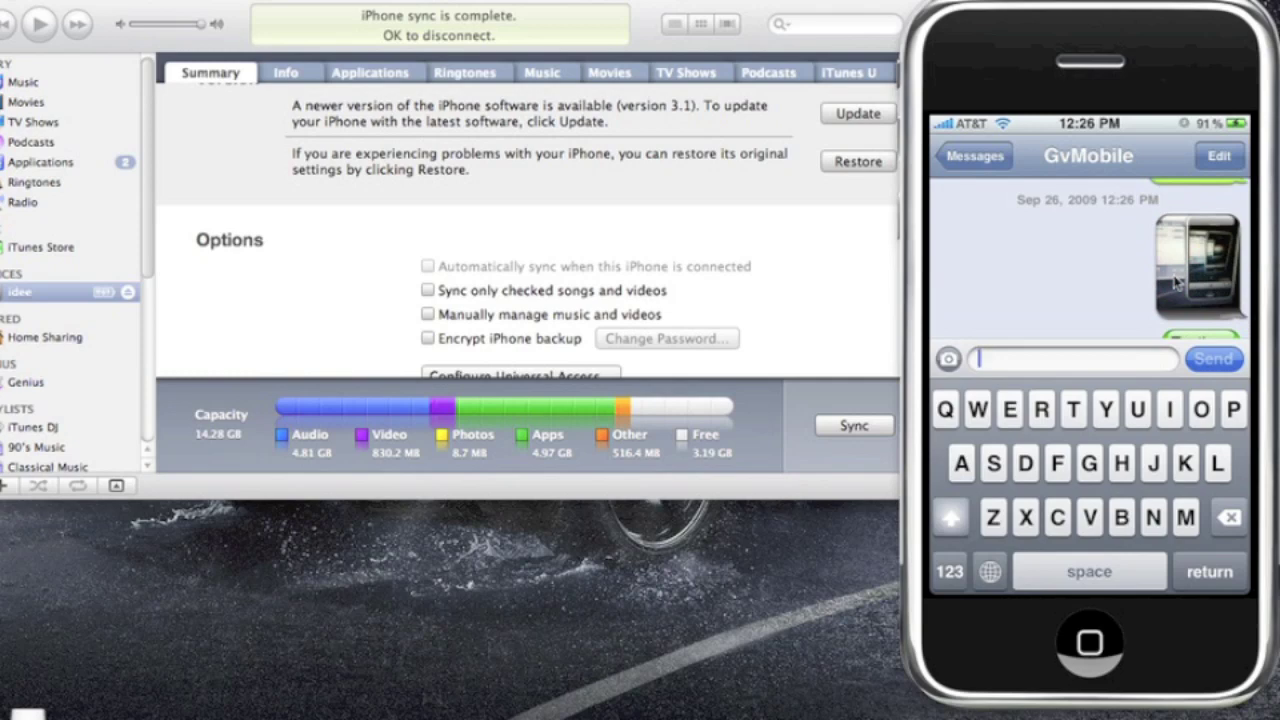
View the sent photo full screen, look back at the earlier video message and return to the phone's home screen
click(1177, 283)
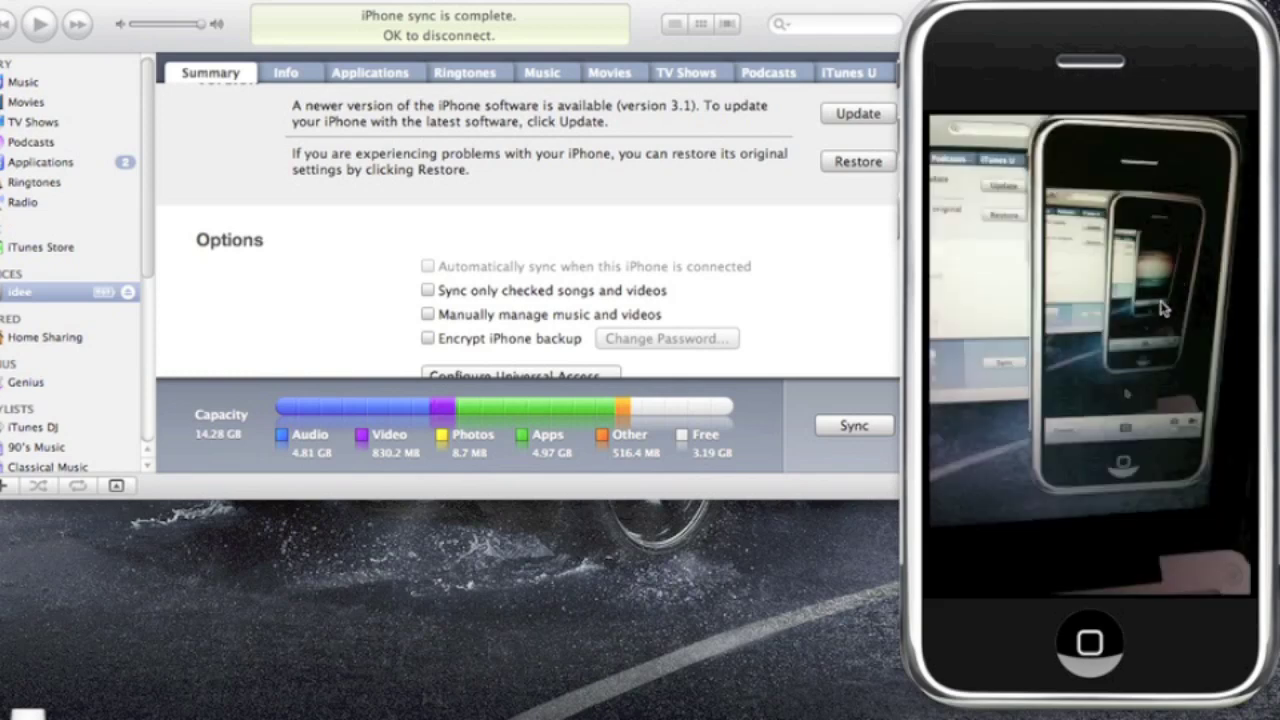
click(1162, 310)
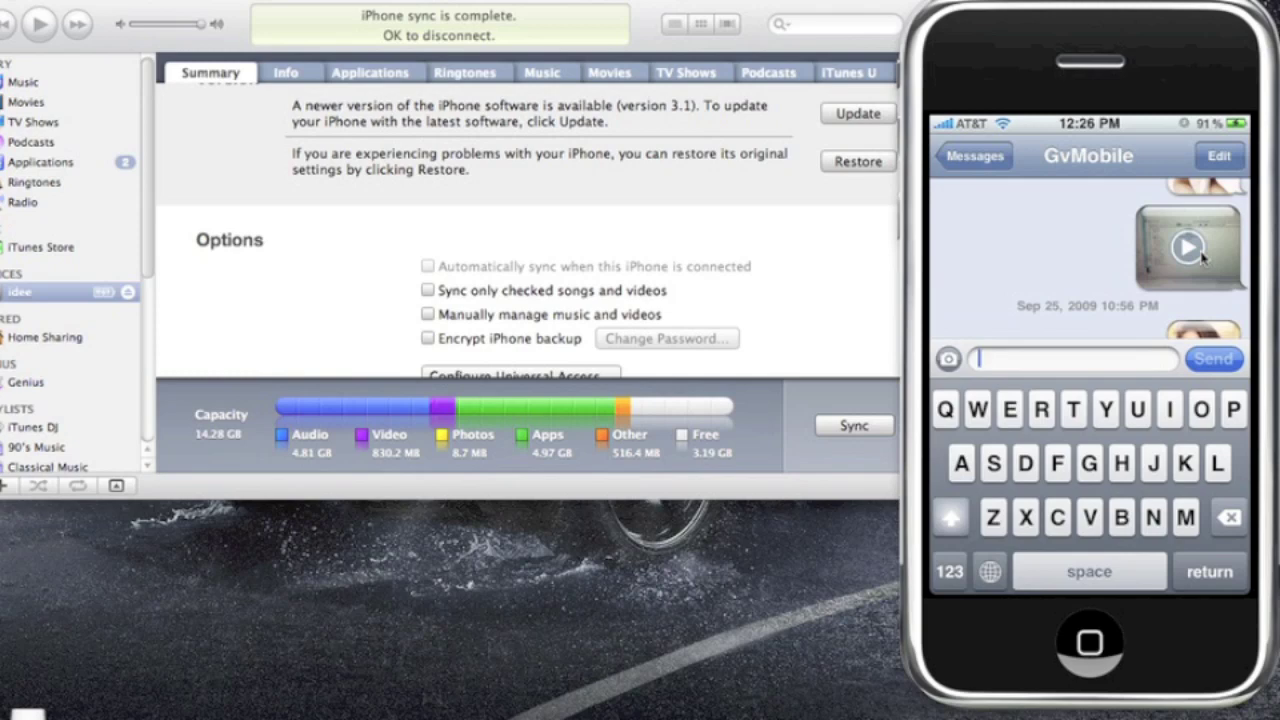
key(Home)
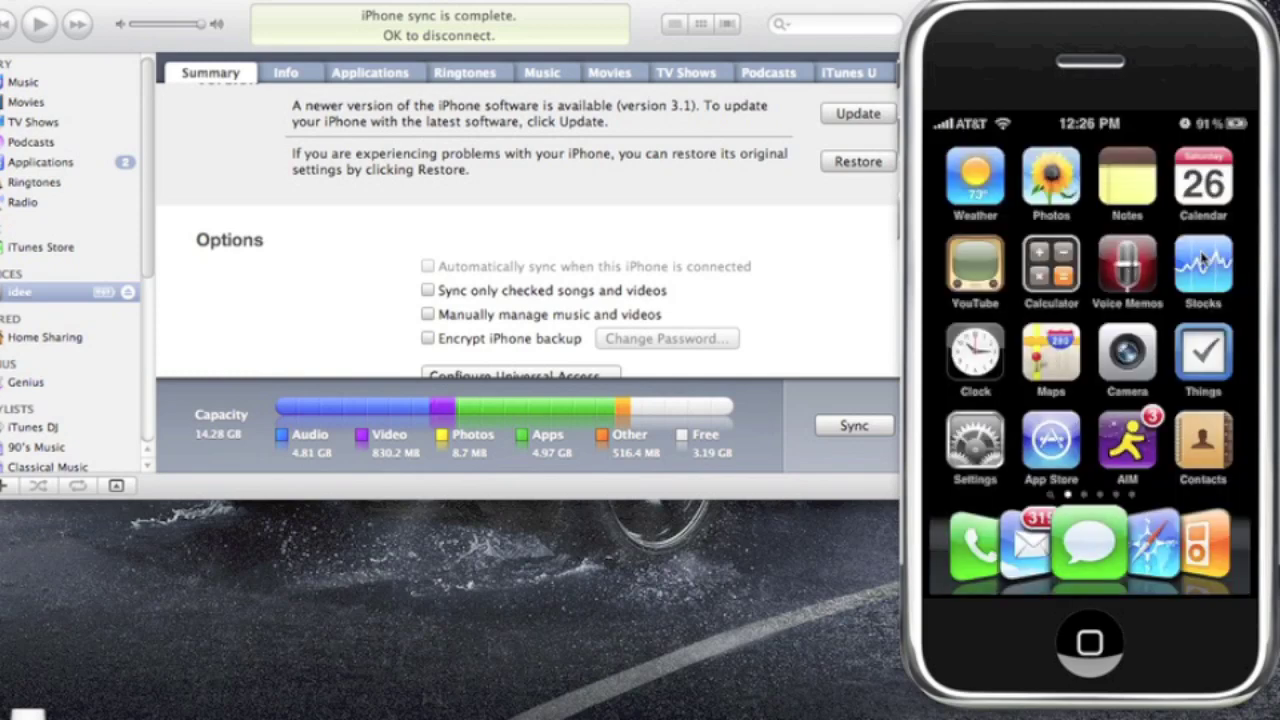